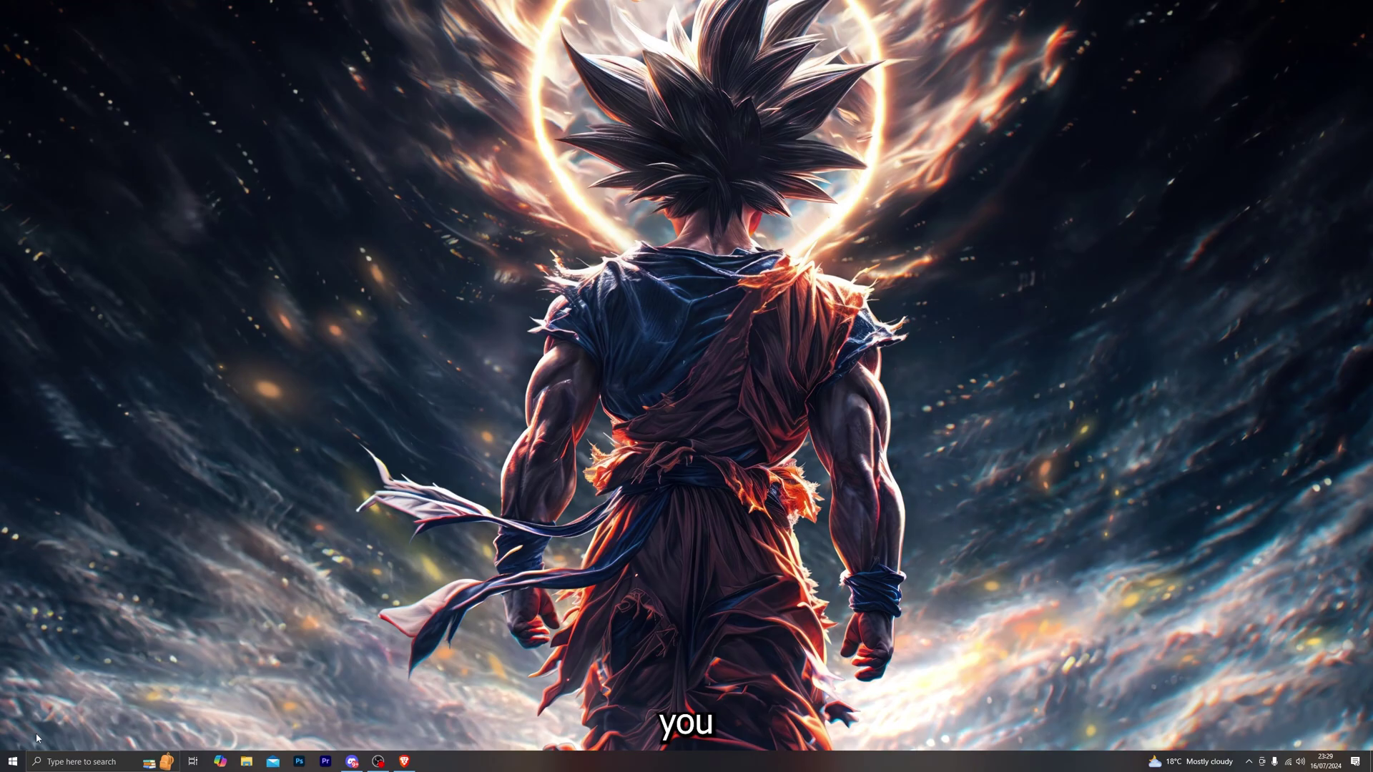
Step: Search Windows for "virus" and open the Virus & threat protection settings
{"action": "key", "text": "super"}
{"action": "type", "text": "virus"}
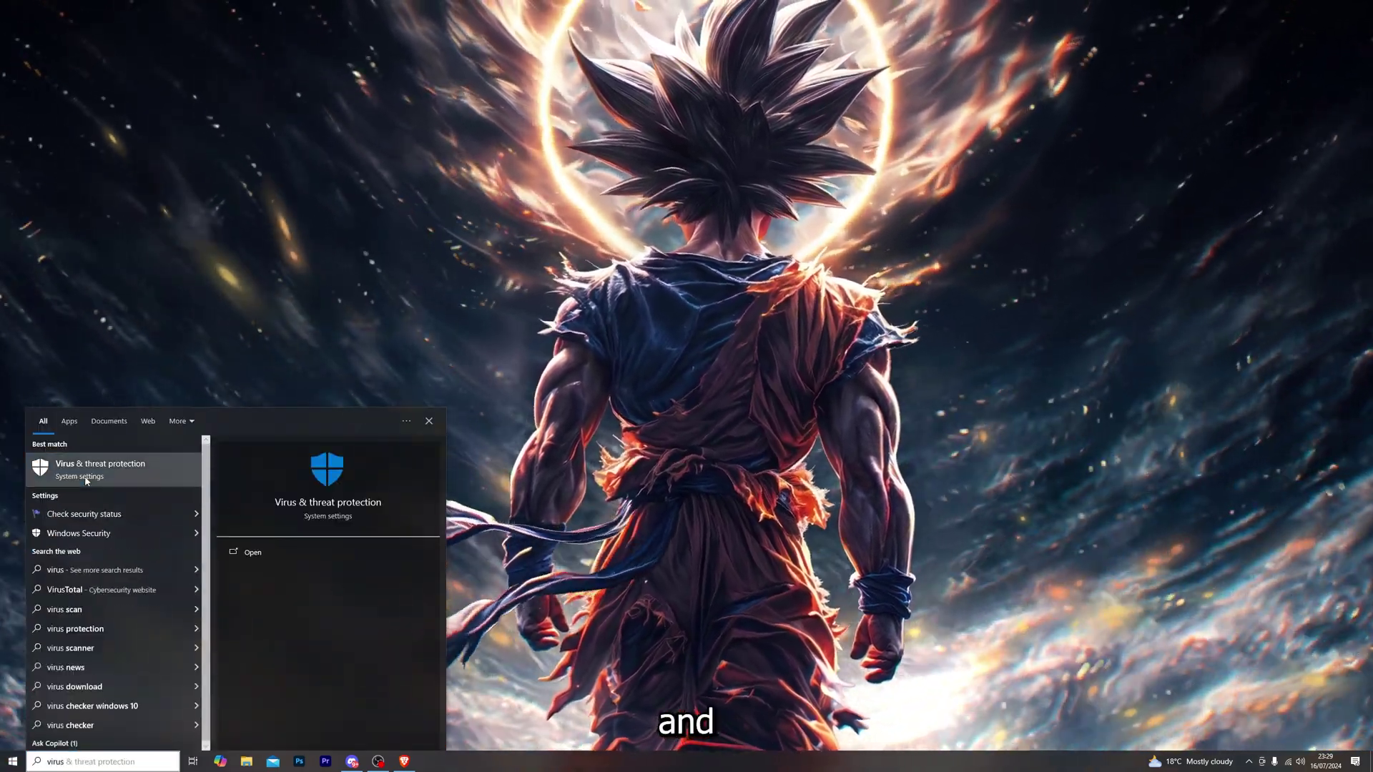
{"action": "left_click", "coordinate": [86, 470]}
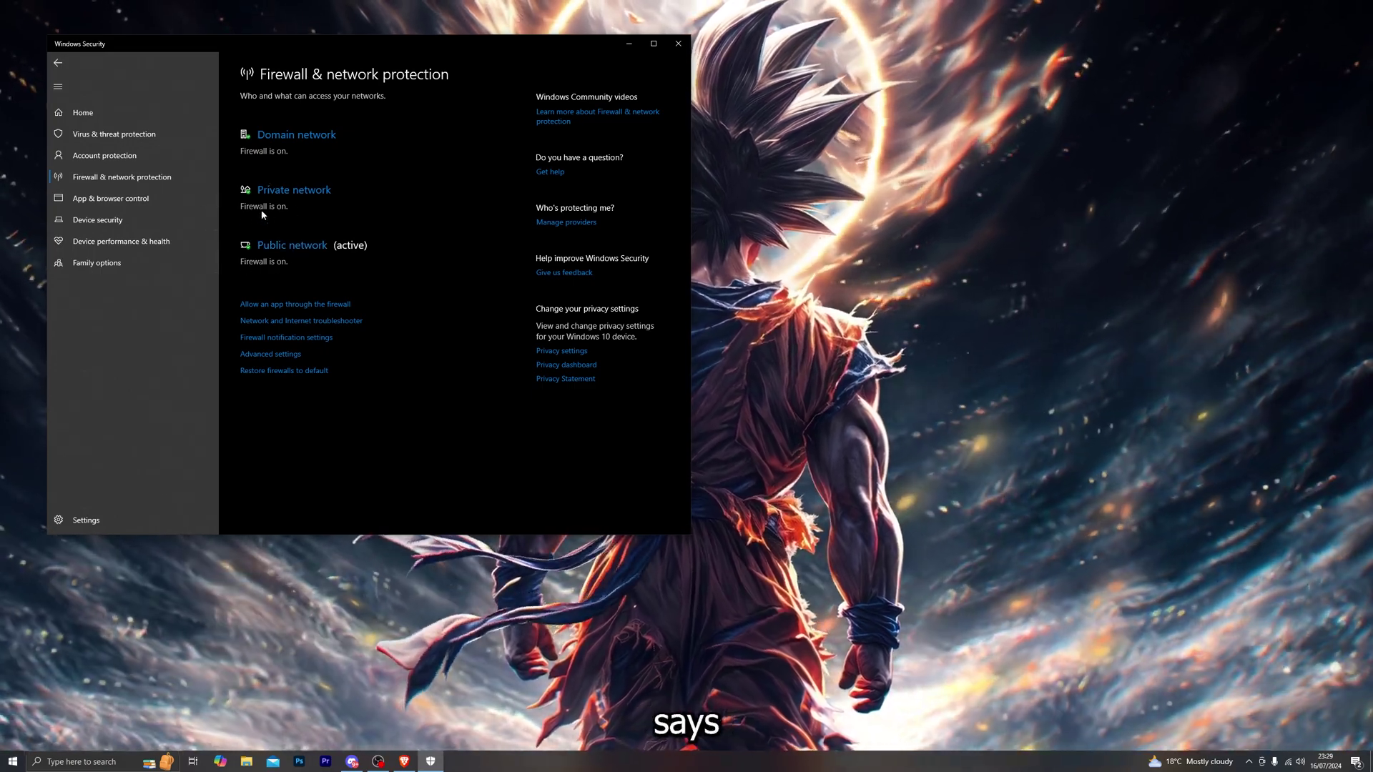
Step: Try to turn off Microsoft Defender Firewall for the domain network, and close Windows Security
{"action": "left_click", "coordinate": [291, 139]}
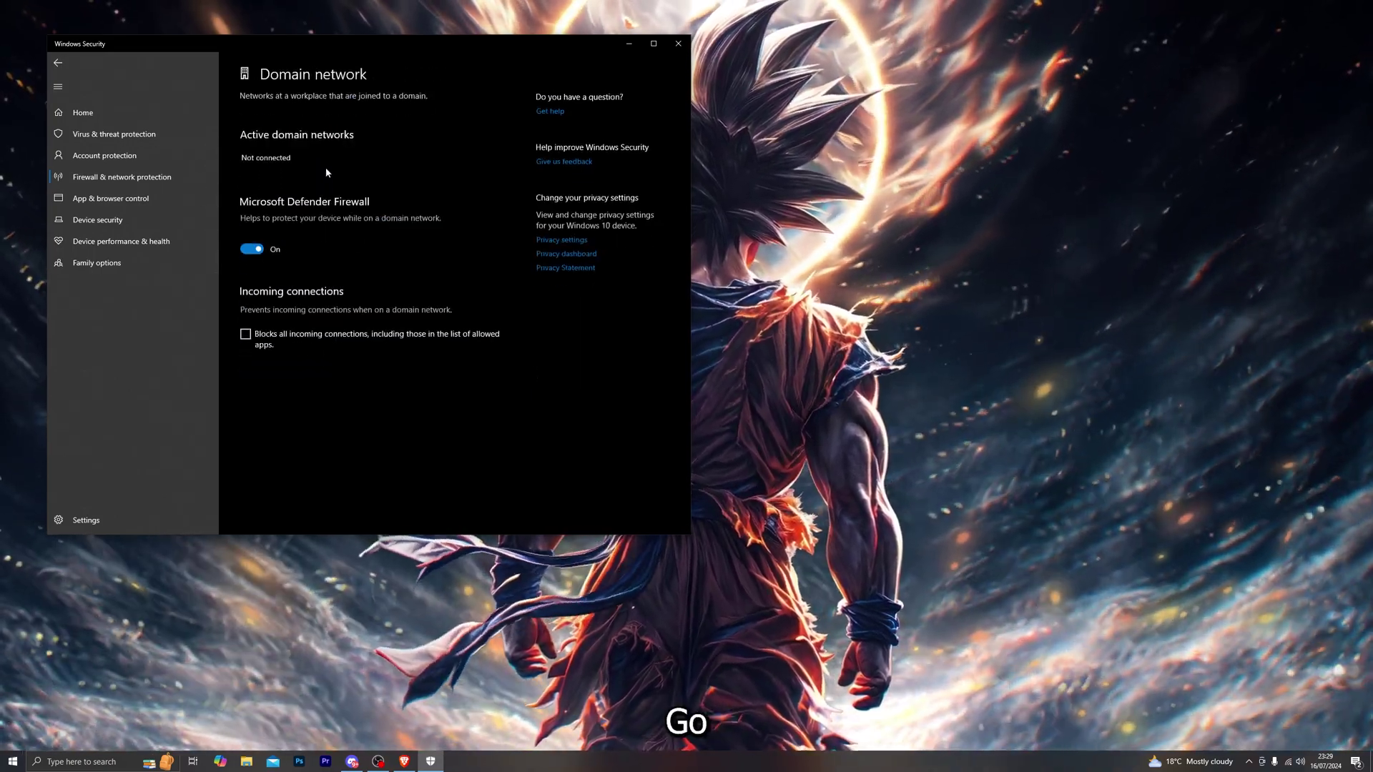
{"action": "left_click", "coordinate": [252, 249]}
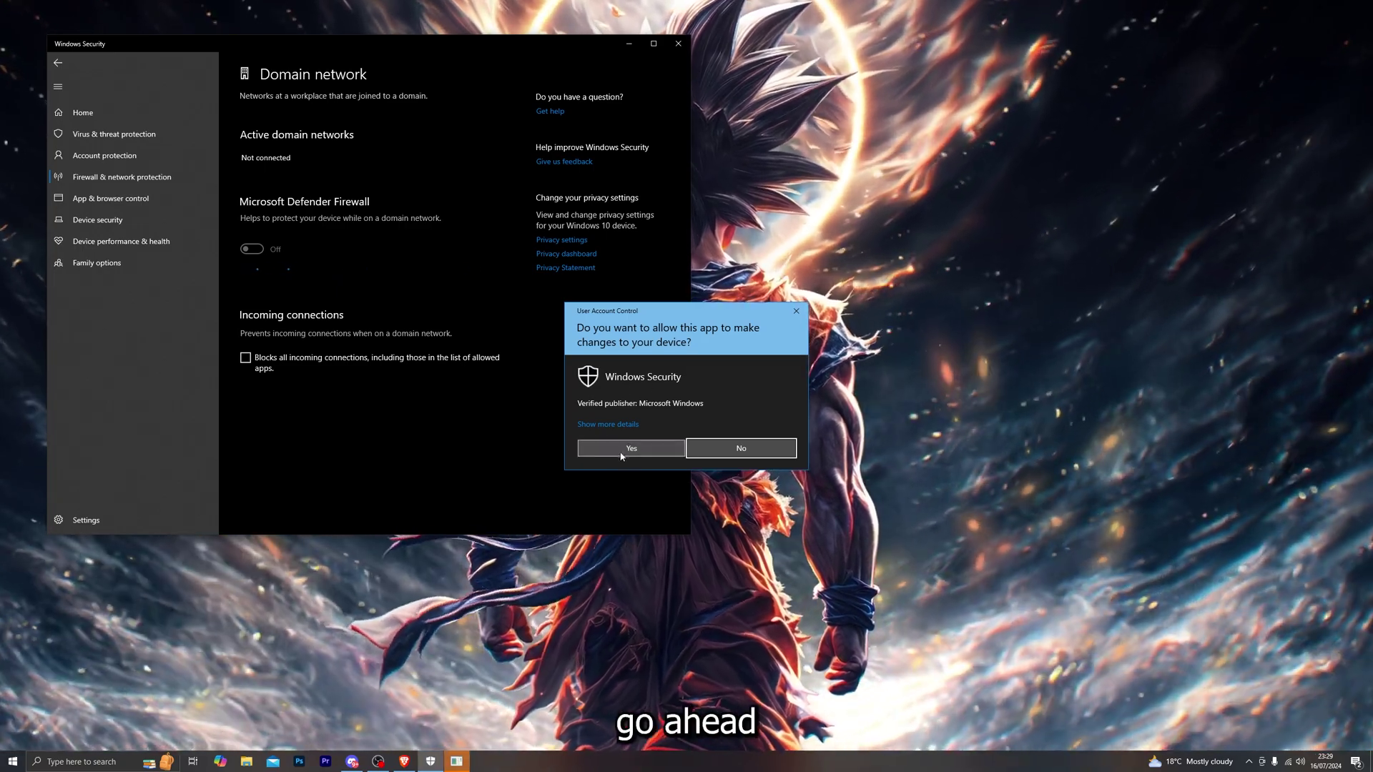
{"action": "left_click", "coordinate": [622, 451]}
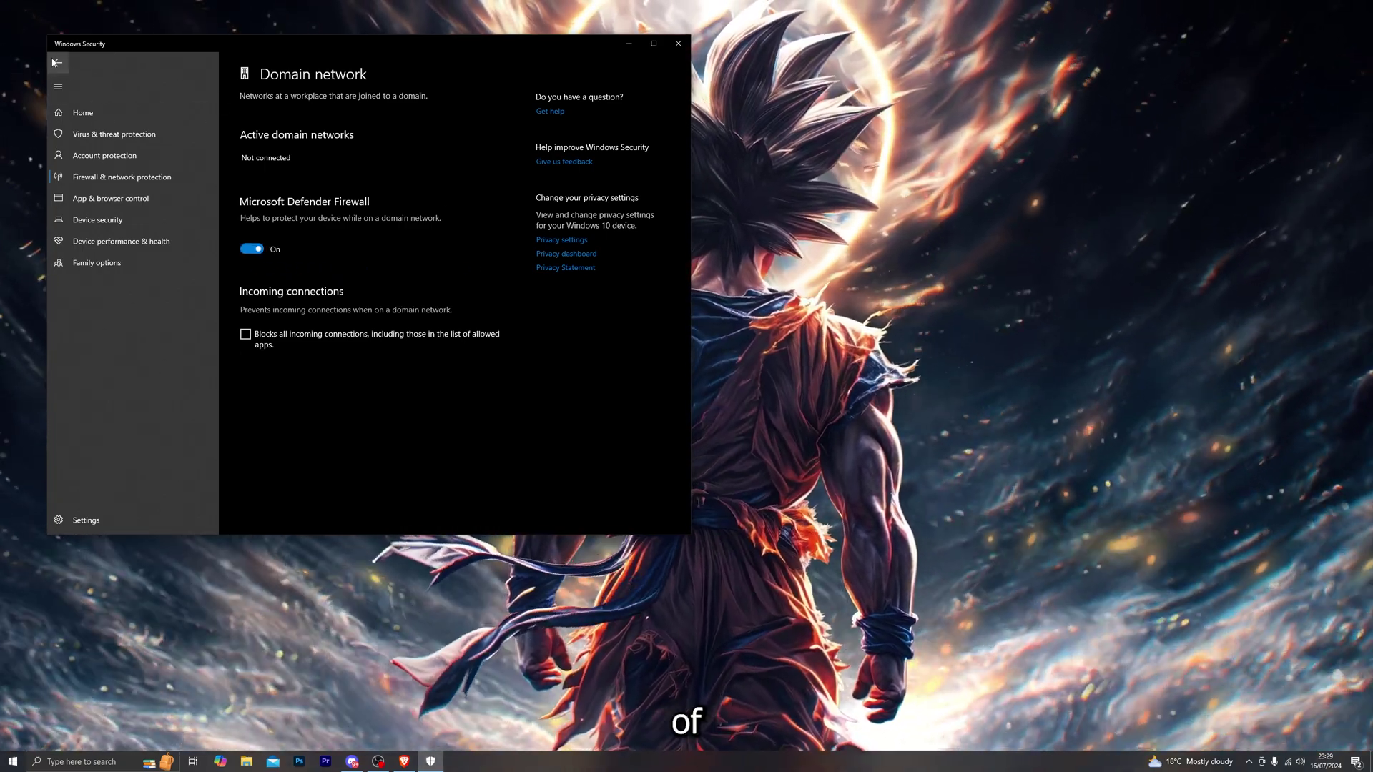
{"action": "left_click", "coordinate": [57, 63]}
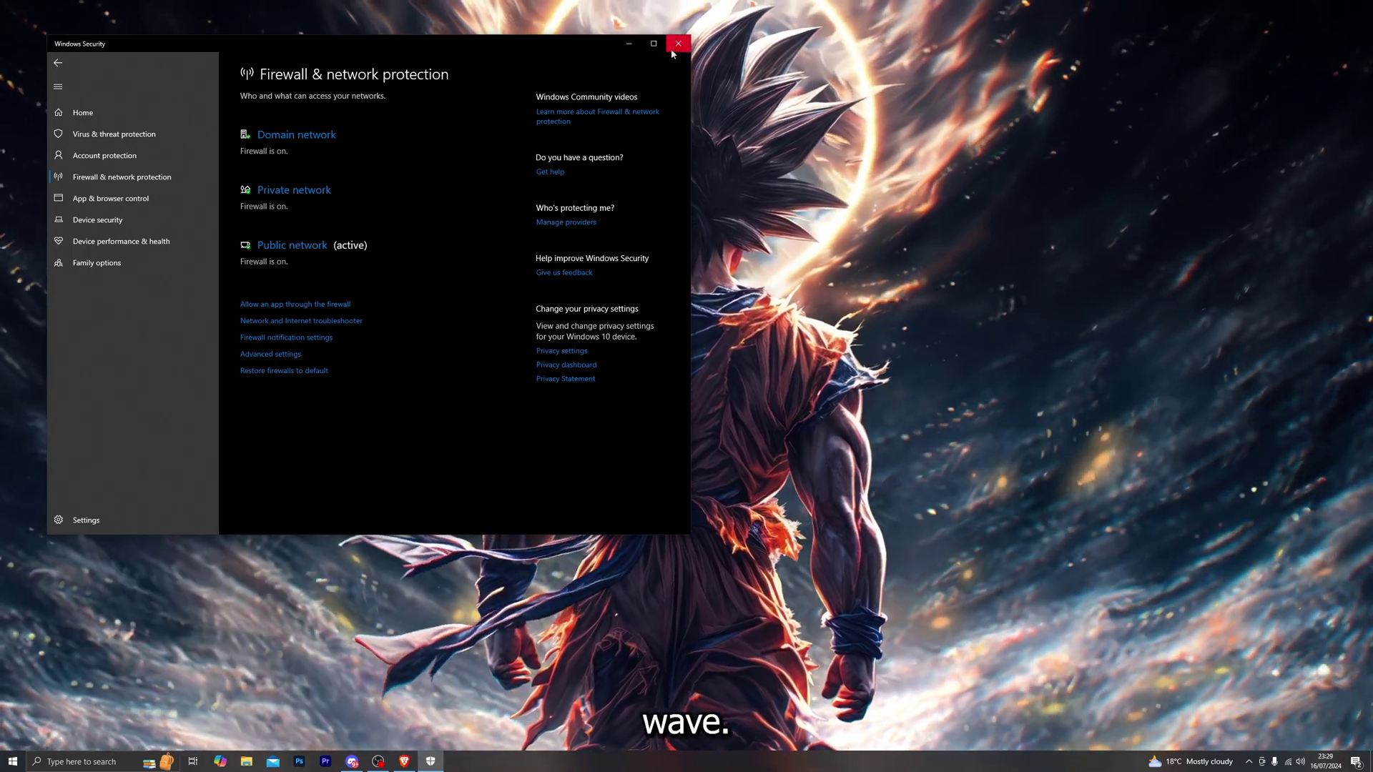
{"action": "left_click", "coordinate": [678, 43]}
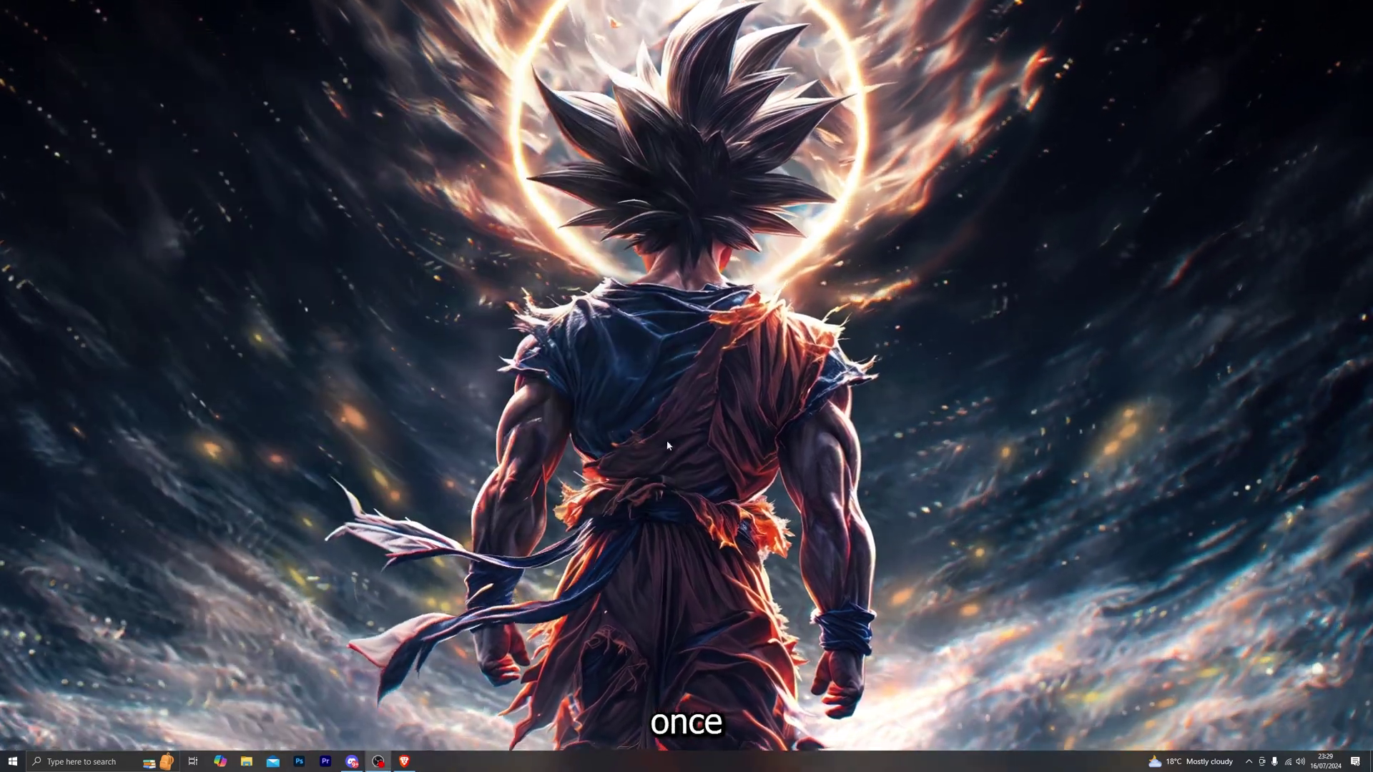
Step: Open the list of installed programs from Control Panel's uninstall section
{"action": "key", "text": "super"}
{"action": "type", "text": "con"}
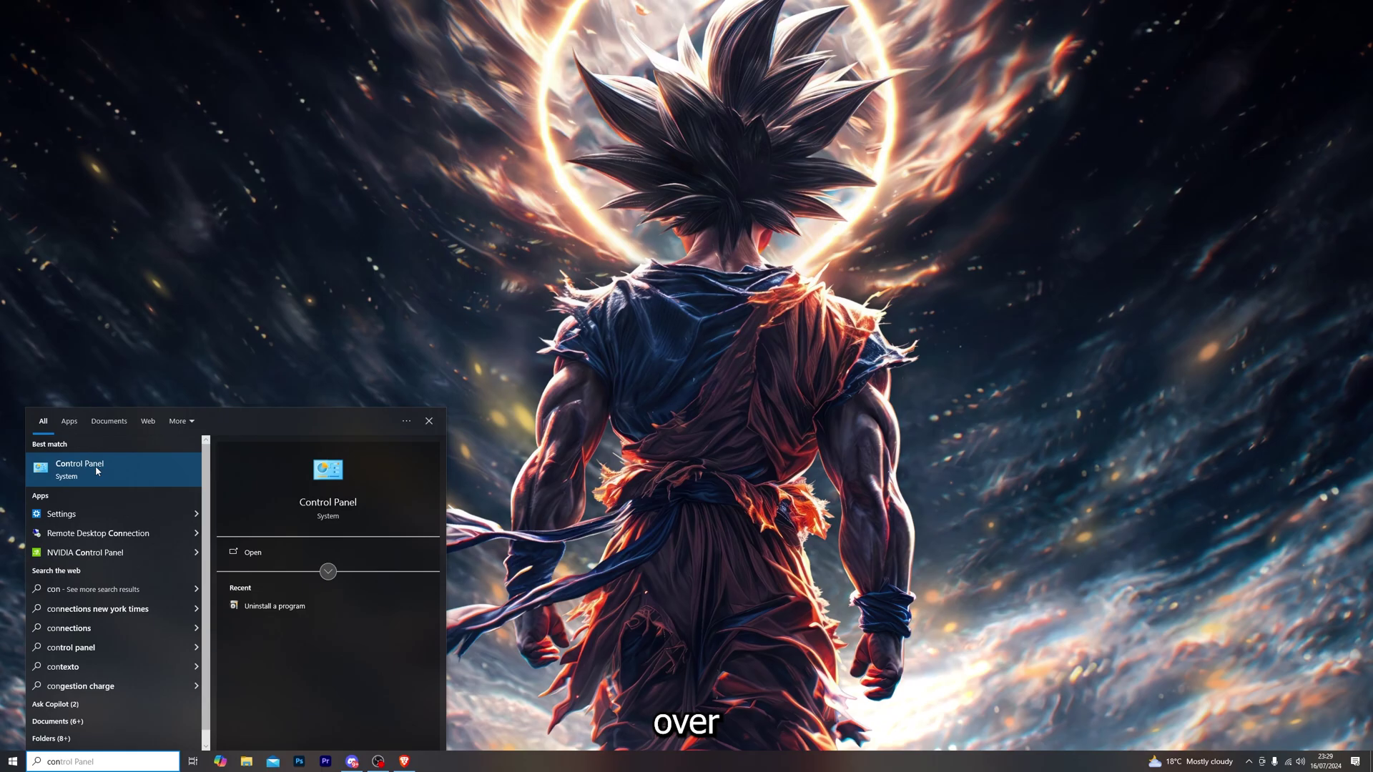
{"action": "left_click", "coordinate": [96, 465]}
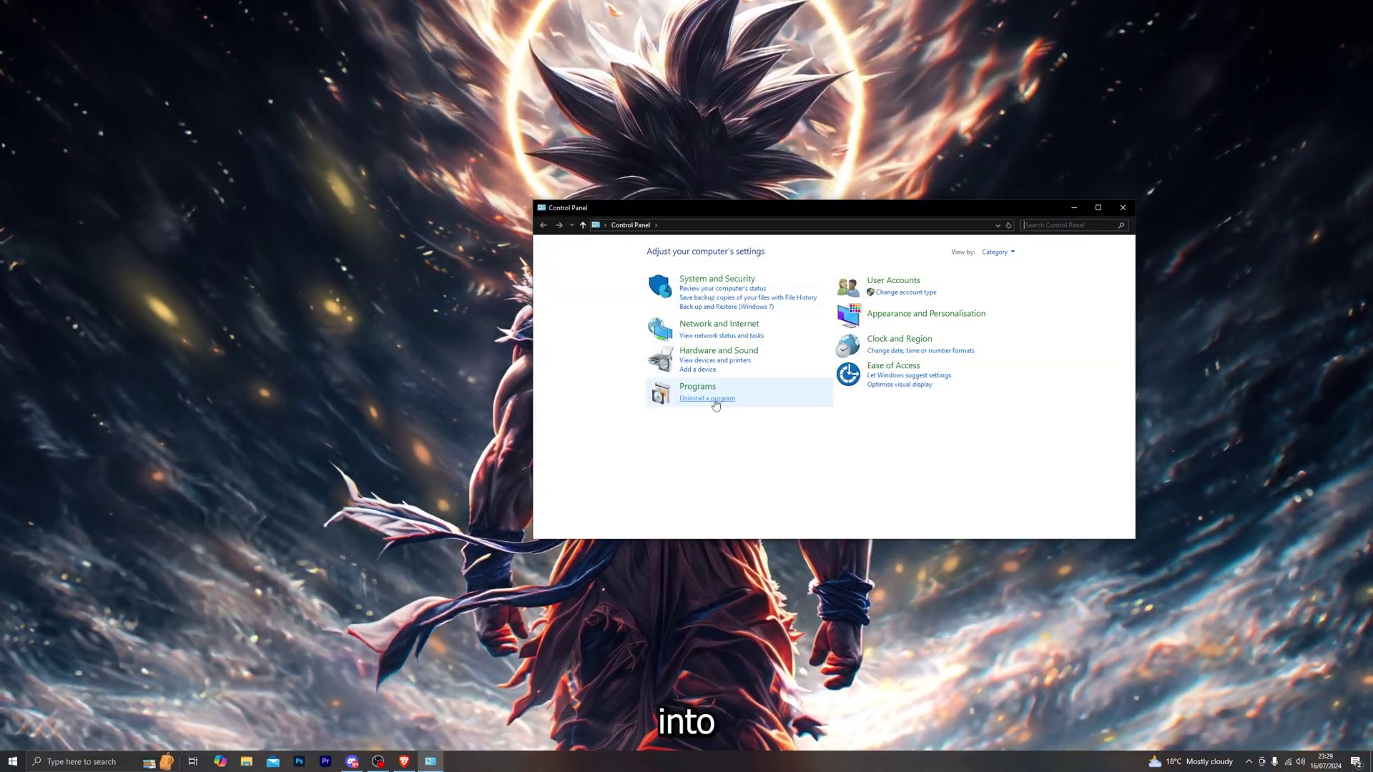
{"action": "left_click", "coordinate": [711, 402]}
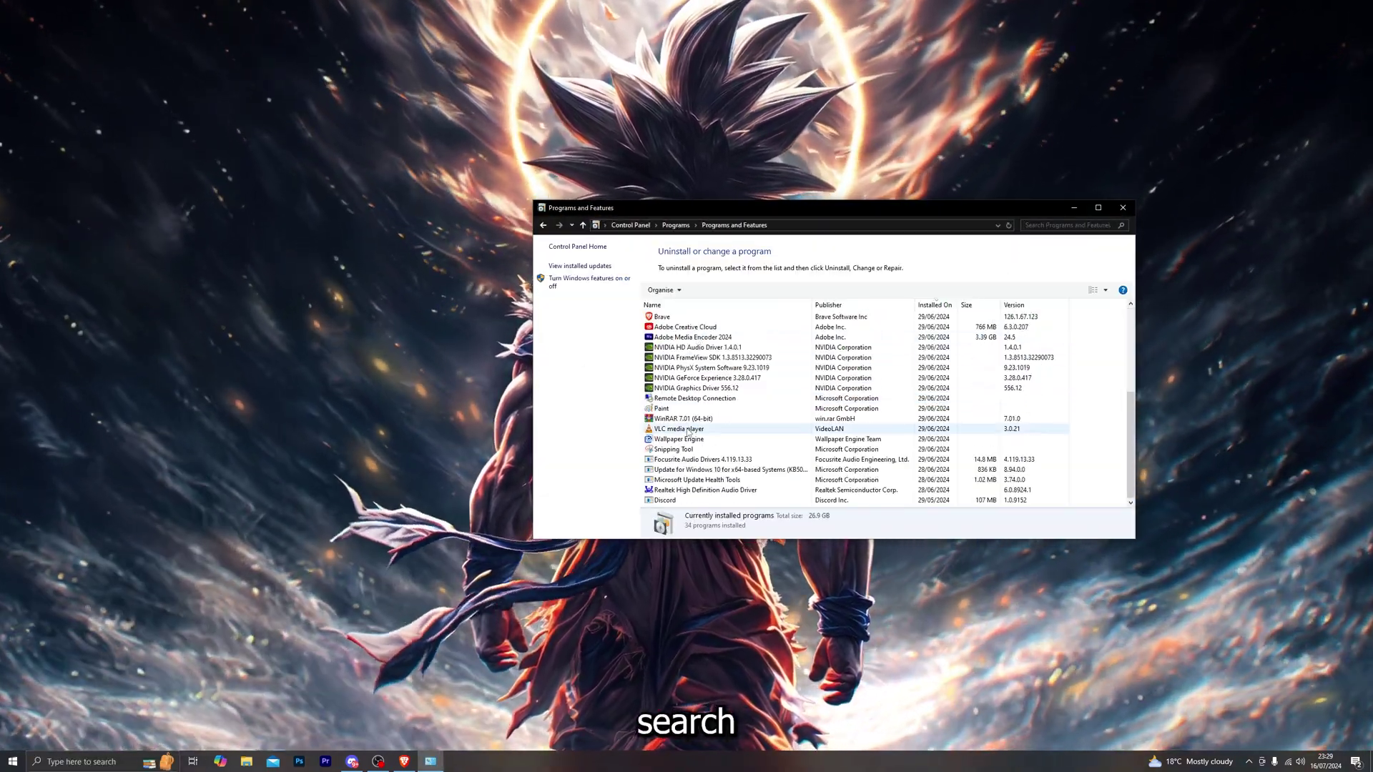
Step: Find WinRAR 7.01 (64-bit) among the installed programs and bring up its uninstall option, dismissing it without uninstalling
{"action": "scroll", "coordinate": [687, 428], "scroll_direction": "down", "scroll_amount": 4}
{"action": "left_click", "coordinate": [674, 419]}
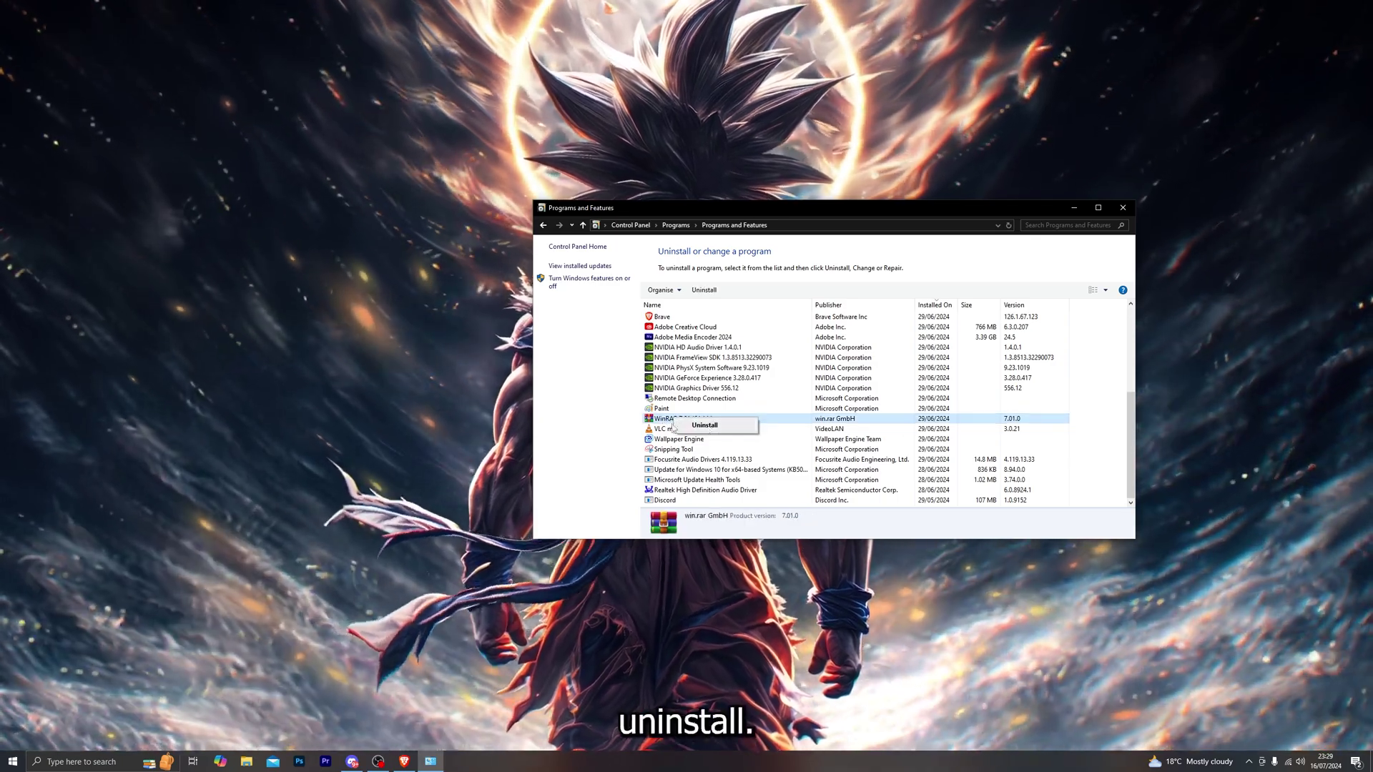
{"action": "left_click", "coordinate": [676, 439]}
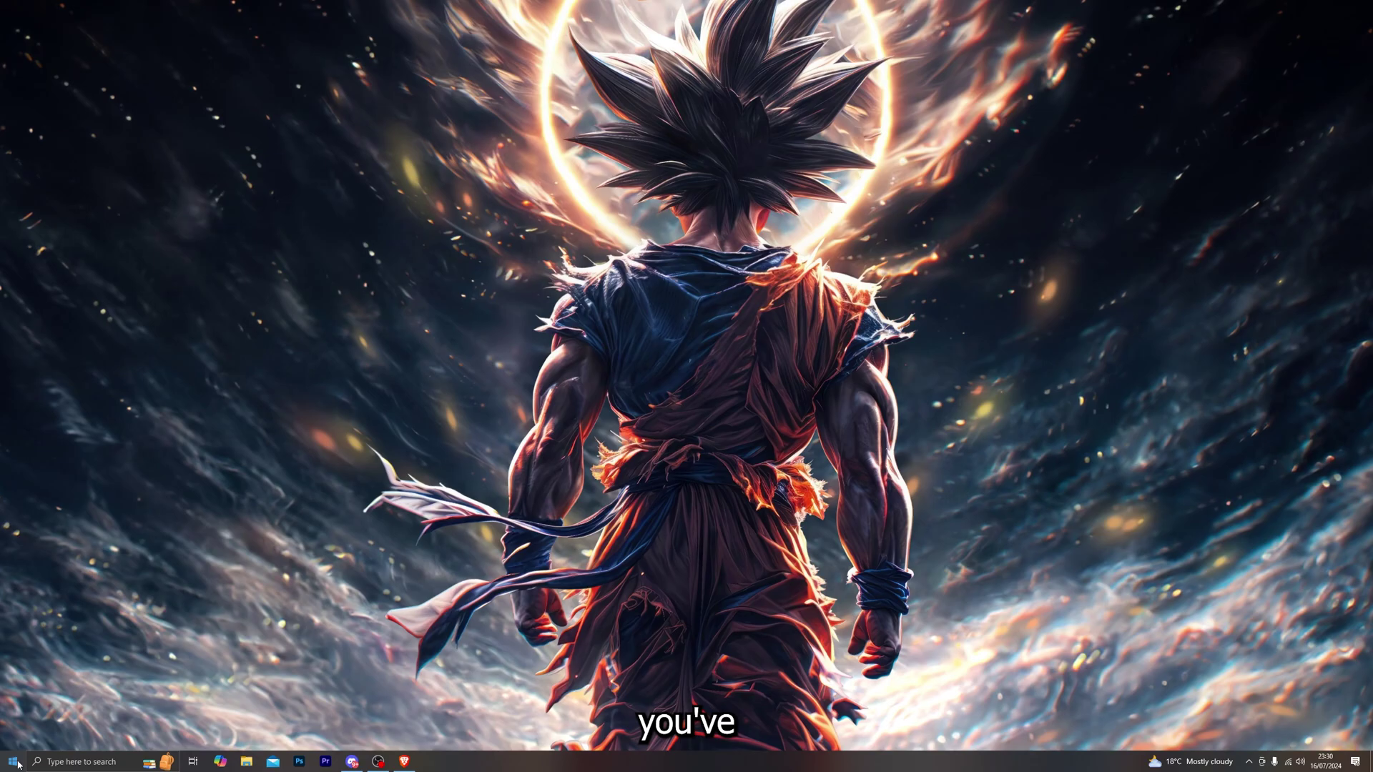
Step: Open the local application data folder by running %localappdata% from the Run dialog
{"action": "left_click", "coordinate": [9, 761]}
{"action": "type", "text": "run"}
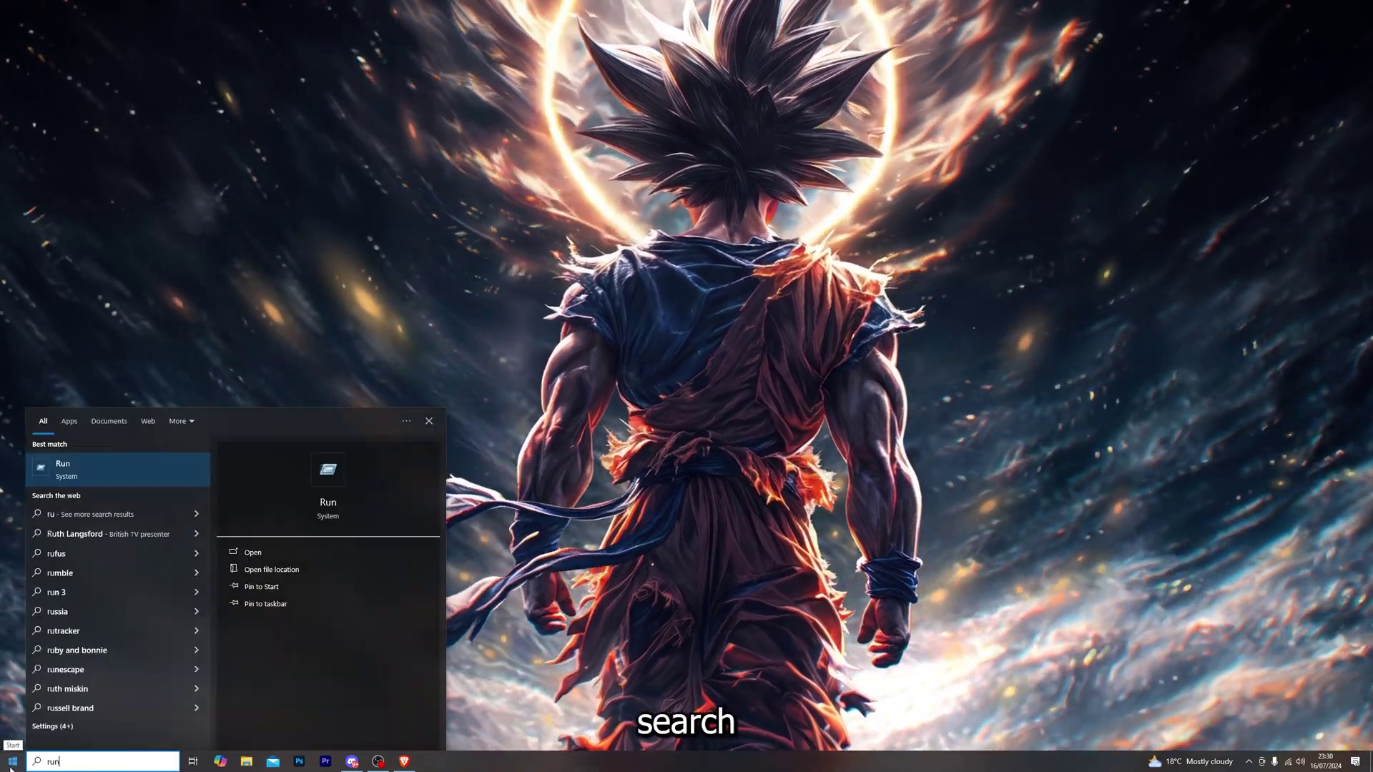
{"action": "key", "text": "Return"}
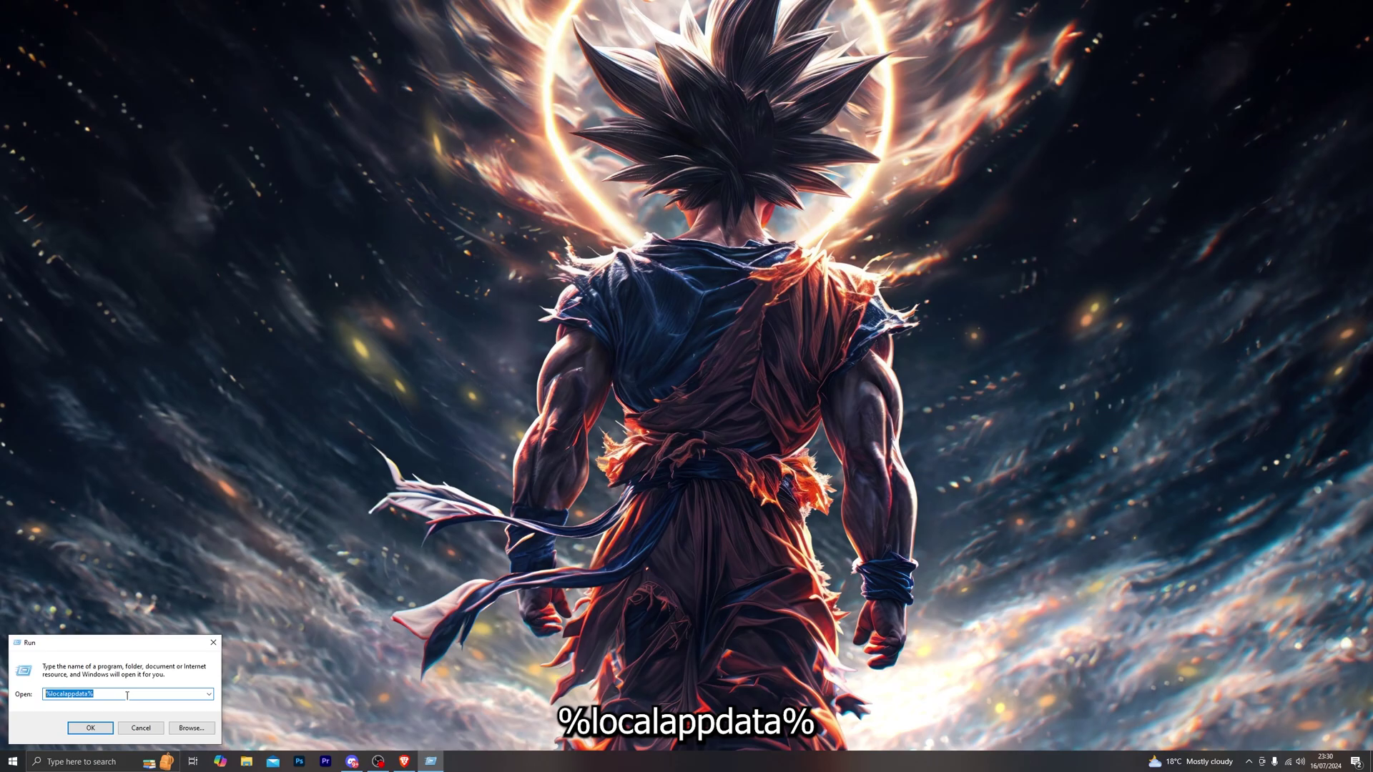
{"action": "left_click", "coordinate": [127, 697]}
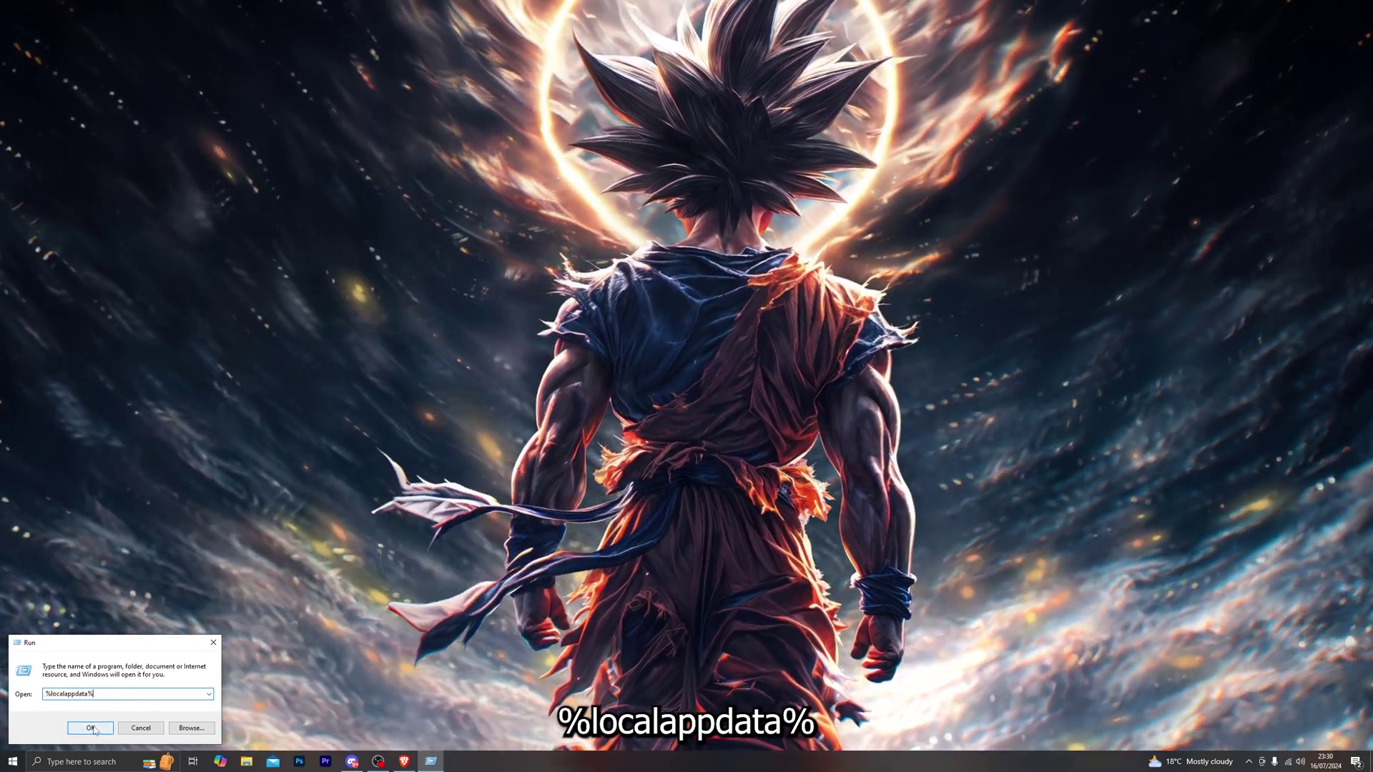
{"action": "left_click", "coordinate": [90, 728]}
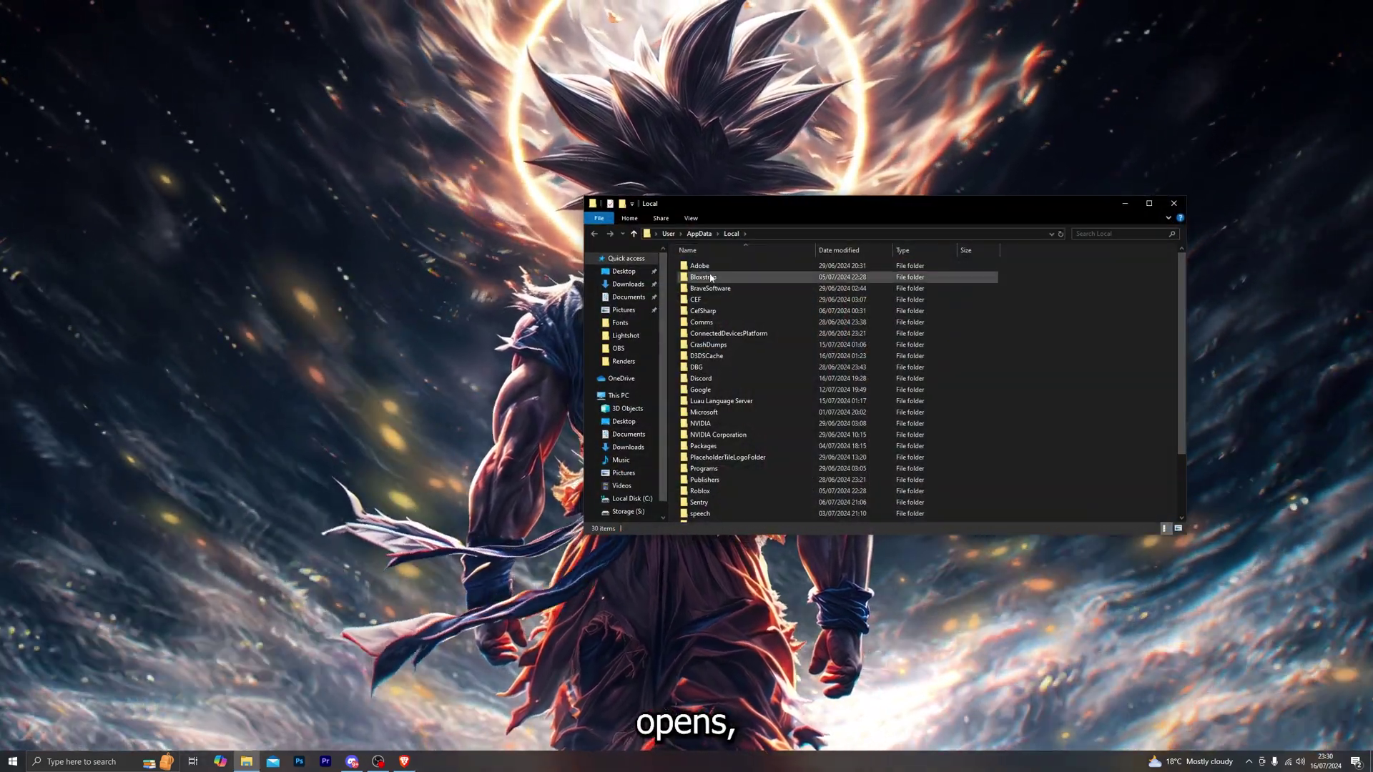
Step: Locate the Bloxstrap, Roblox and Wave folders in the Local folder and bring up the Roblox folder's file options
{"action": "left_click", "coordinate": [727, 278]}
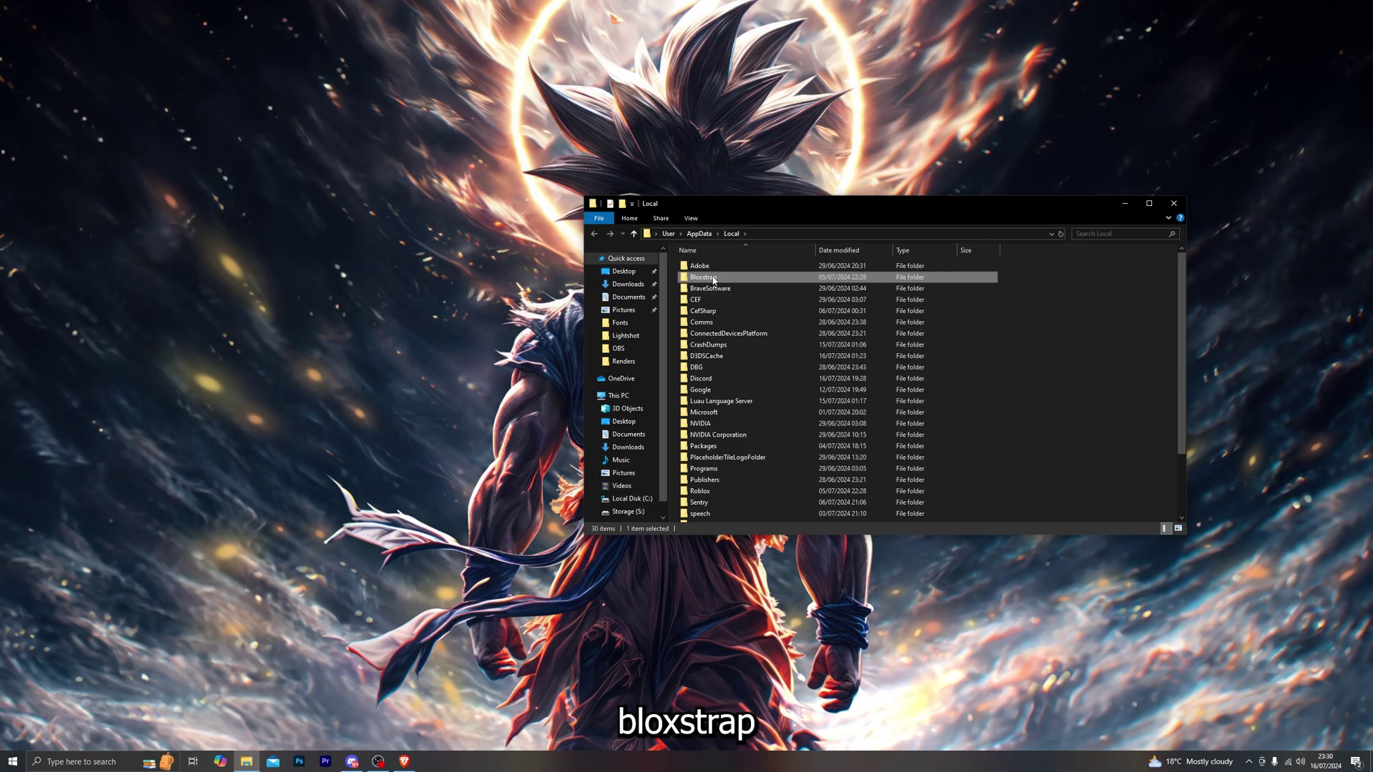
{"action": "scroll", "coordinate": [714, 431], "scroll_direction": "down", "scroll_amount": 2}
{"action": "left_click", "coordinate": [702, 418]}
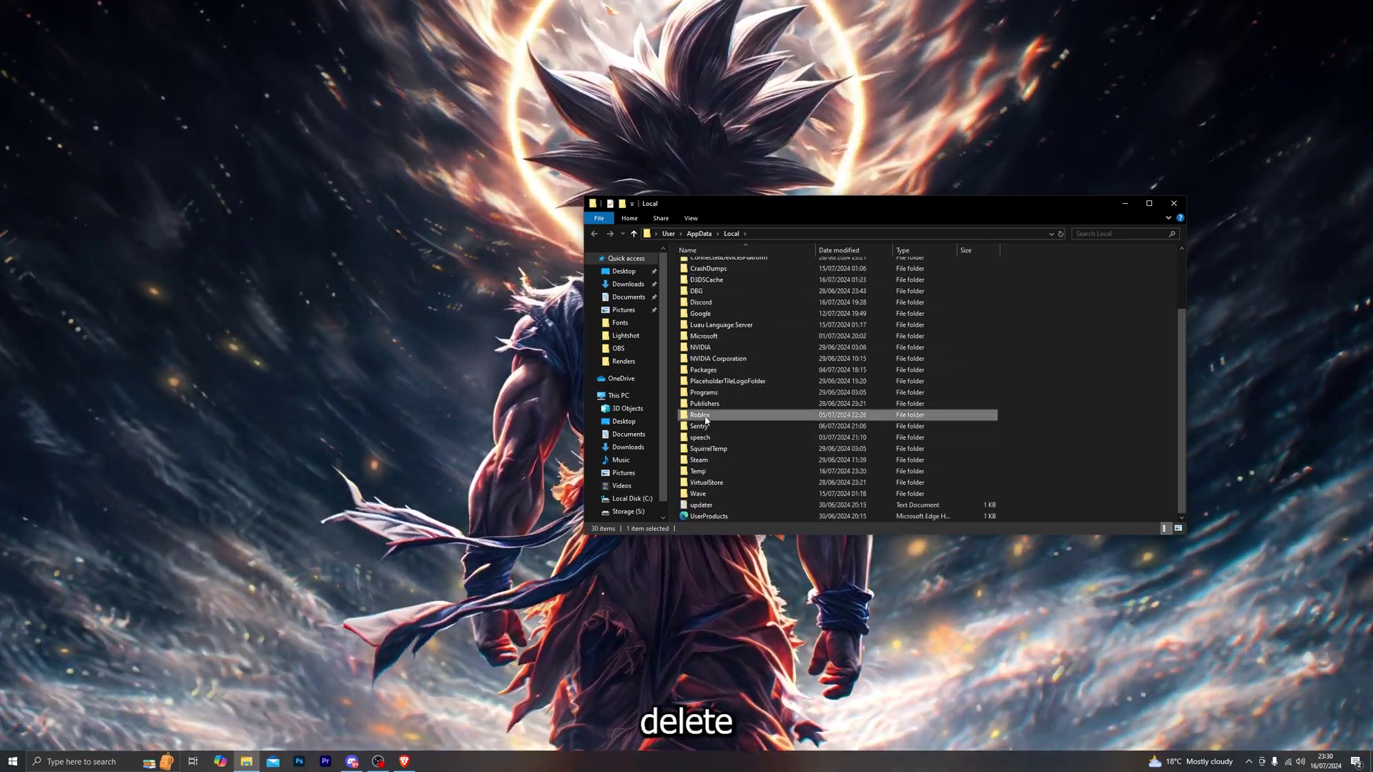
{"action": "right_click", "coordinate": [704, 417]}
{"action": "left_click", "coordinate": [737, 641]}
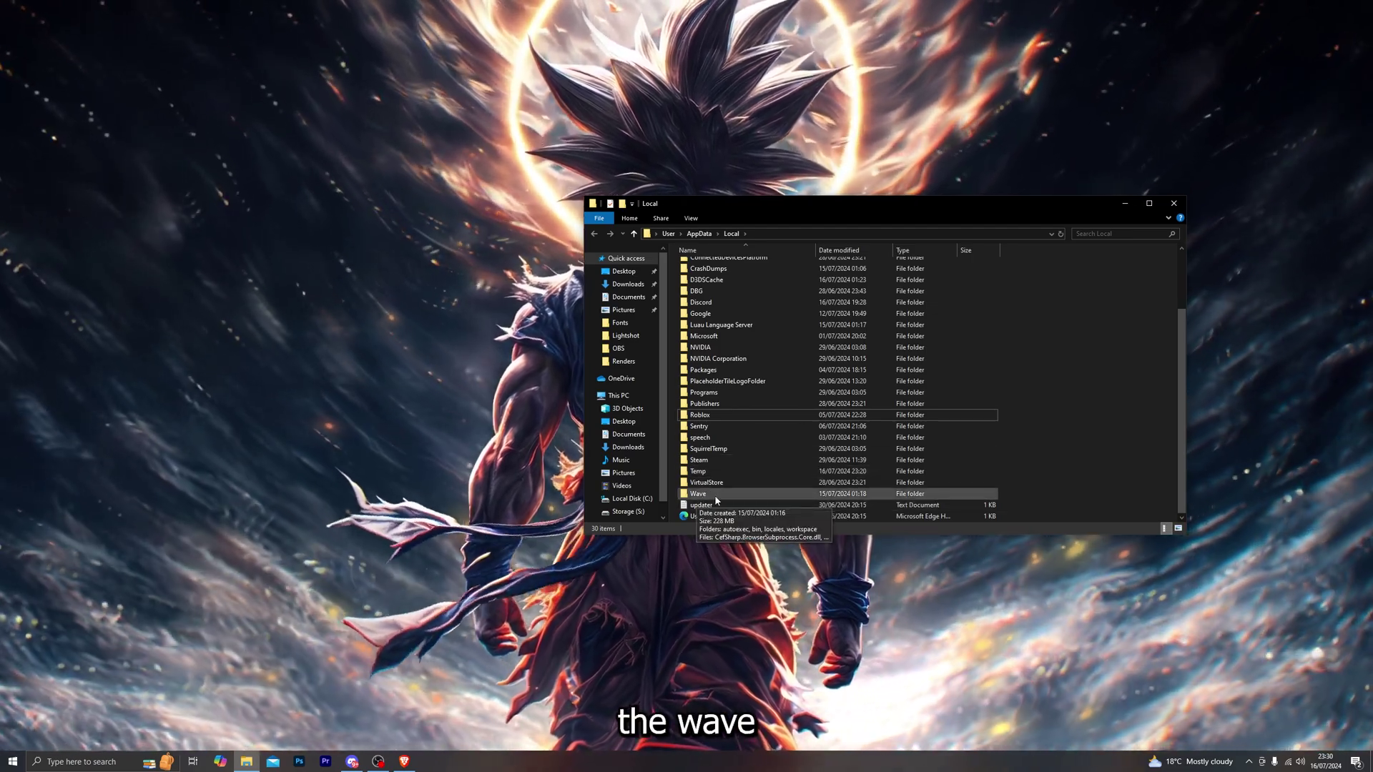
{"action": "scroll", "coordinate": [716, 493], "scroll_direction": "up", "scroll_amount": 3}
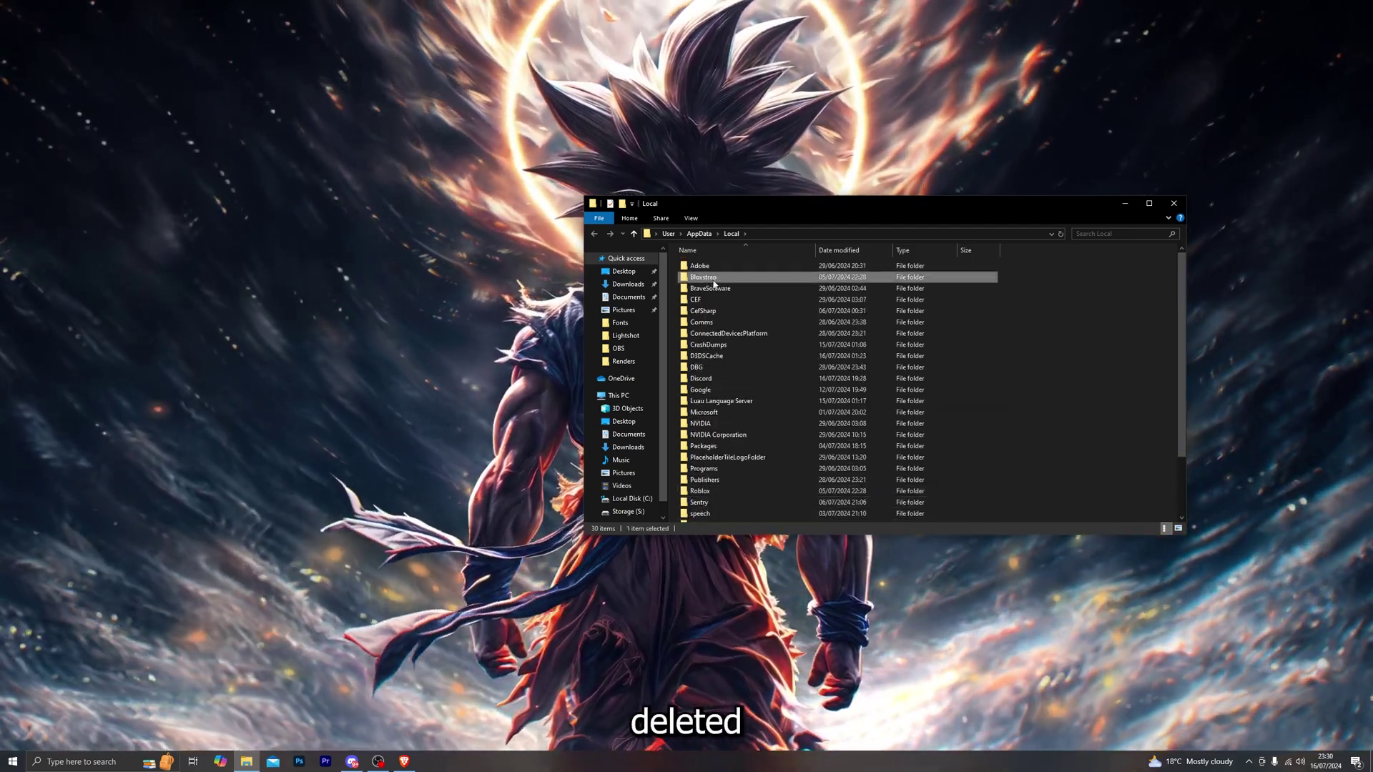
Step: Open the Temp folder inside Local and select all of its contents
{"action": "scroll", "coordinate": [694, 400], "scroll_direction": "down", "scroll_amount": 3}
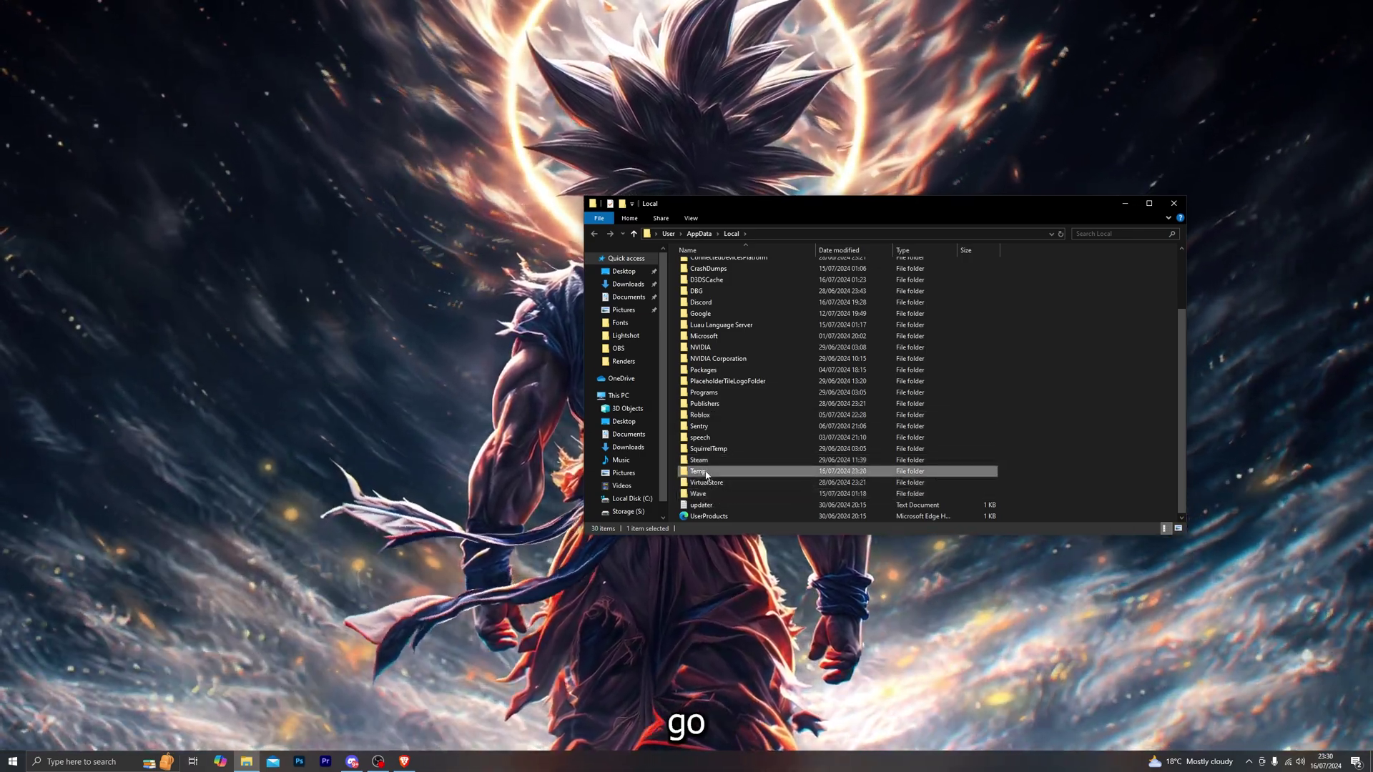
{"action": "double_click", "coordinate": [708, 474]}
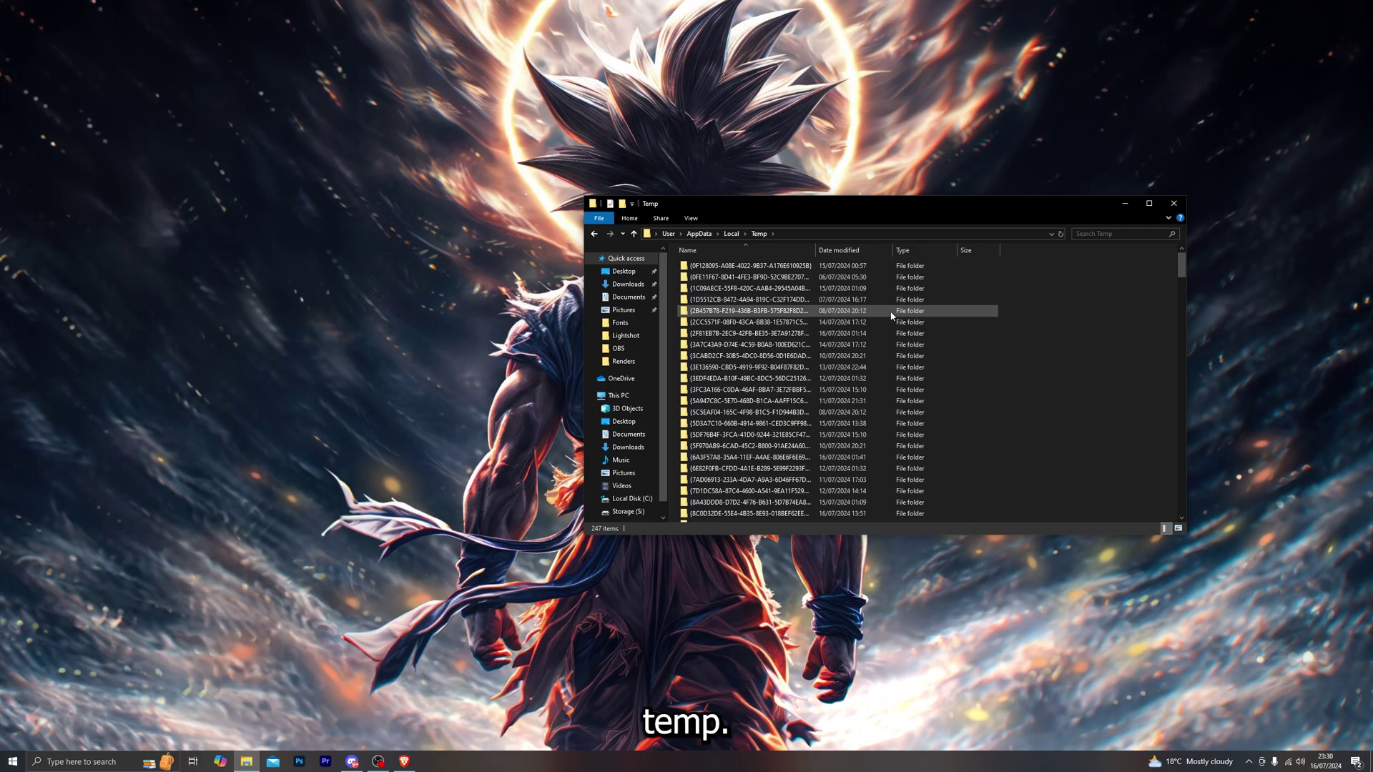
{"action": "key", "text": "ctrl+a"}
{"action": "scroll", "coordinate": [832, 512], "scroll_direction": "down", "scroll_amount": 6}
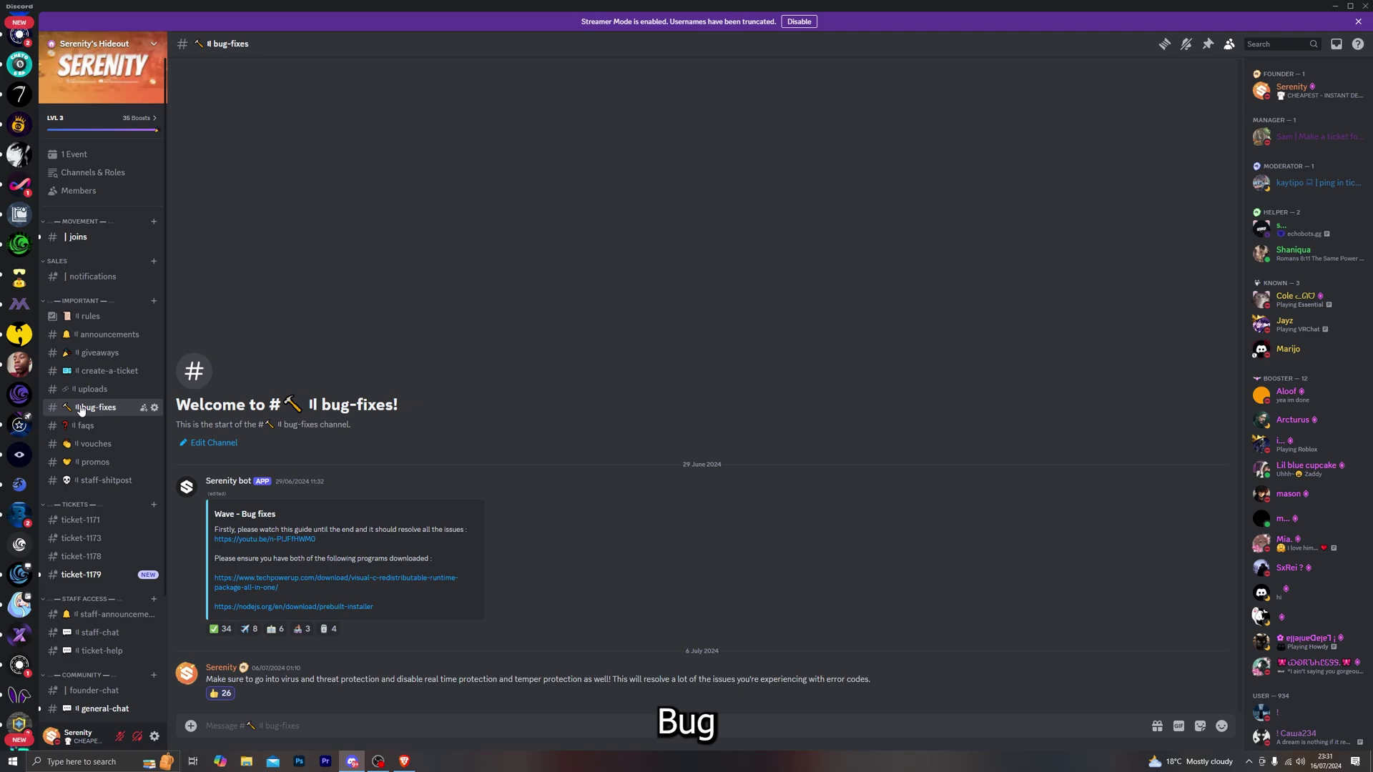
Step: Follow the Visual C++ runtimes link in Discord's bug-fixes channel and save the May 2024 zip to the desktop from the TechPowerUp UK server
{"action": "scroll", "coordinate": [86, 412], "scroll_direction": "down", "scroll_amount": 2}
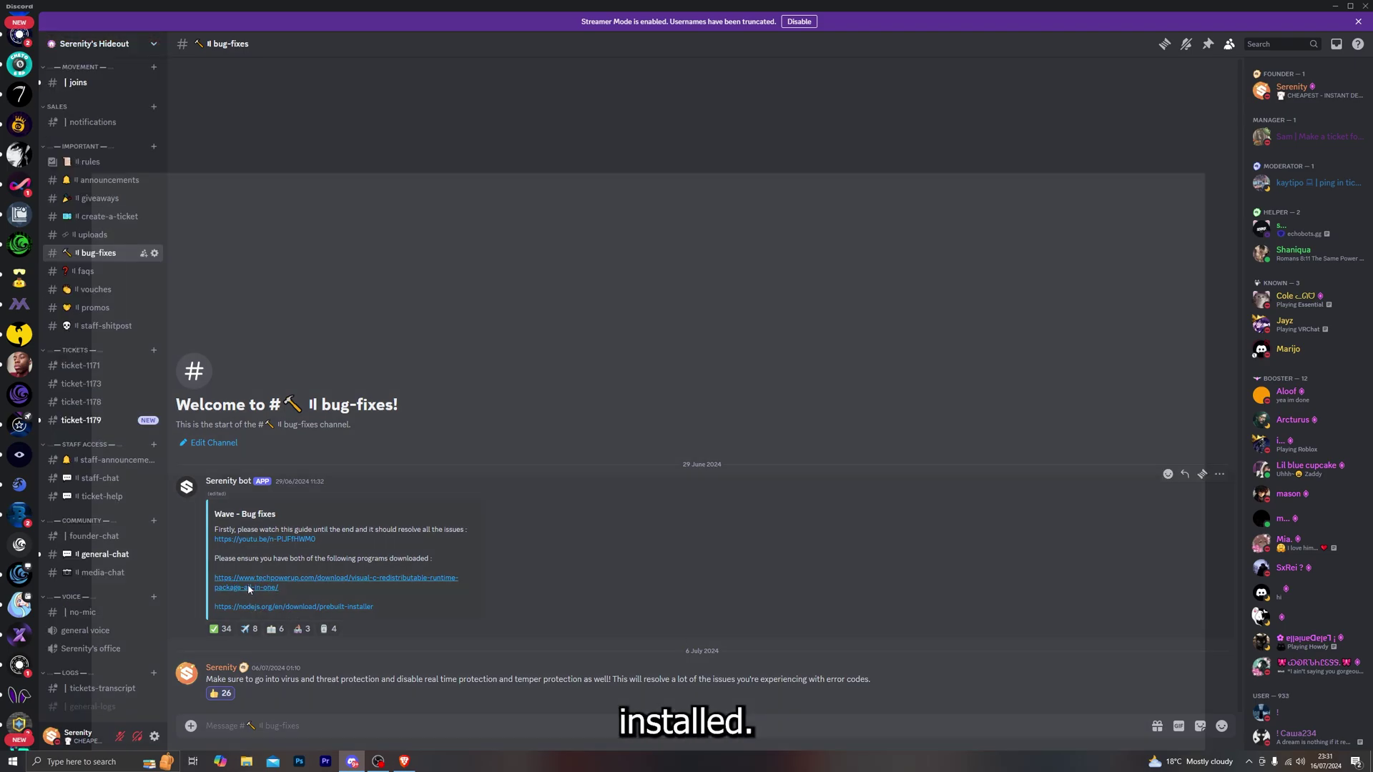
{"action": "left_click", "coordinate": [248, 585]}
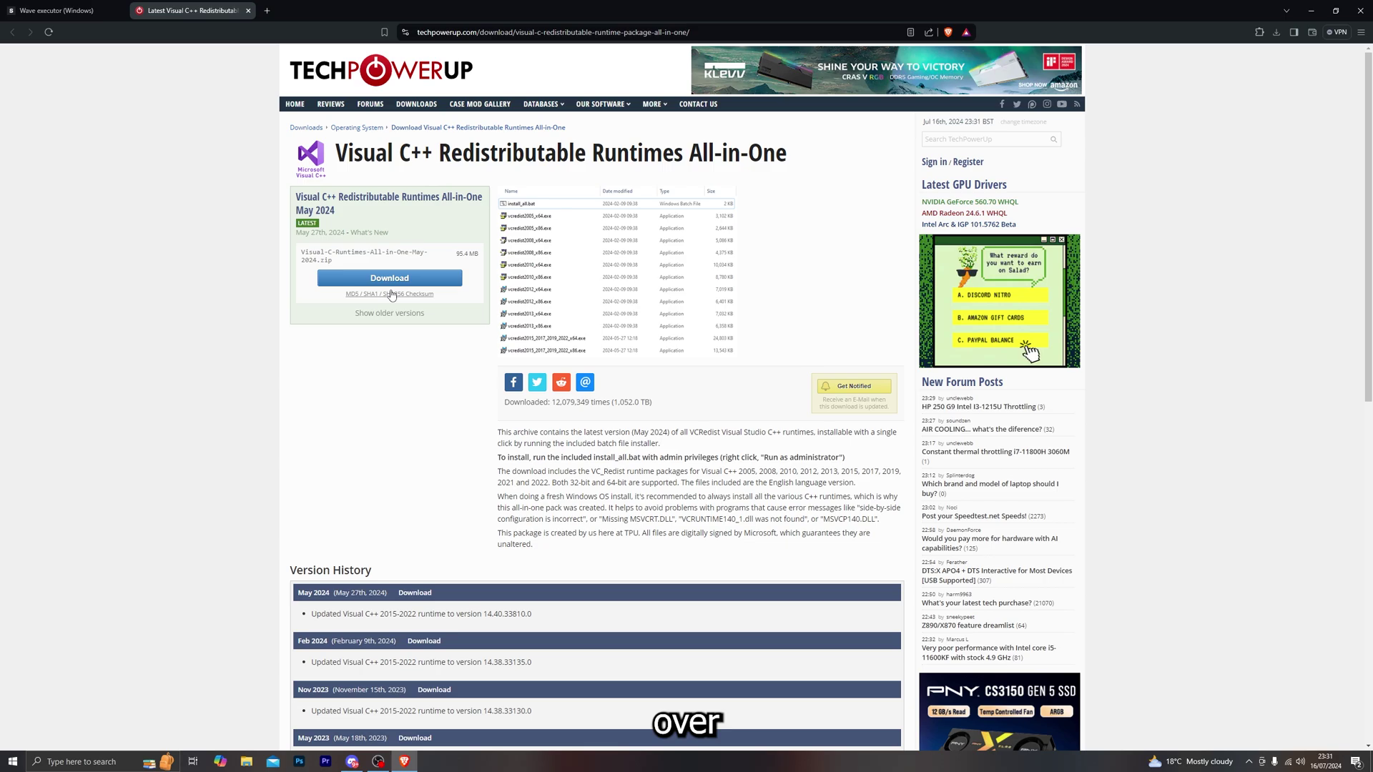
{"action": "left_click", "coordinate": [387, 281]}
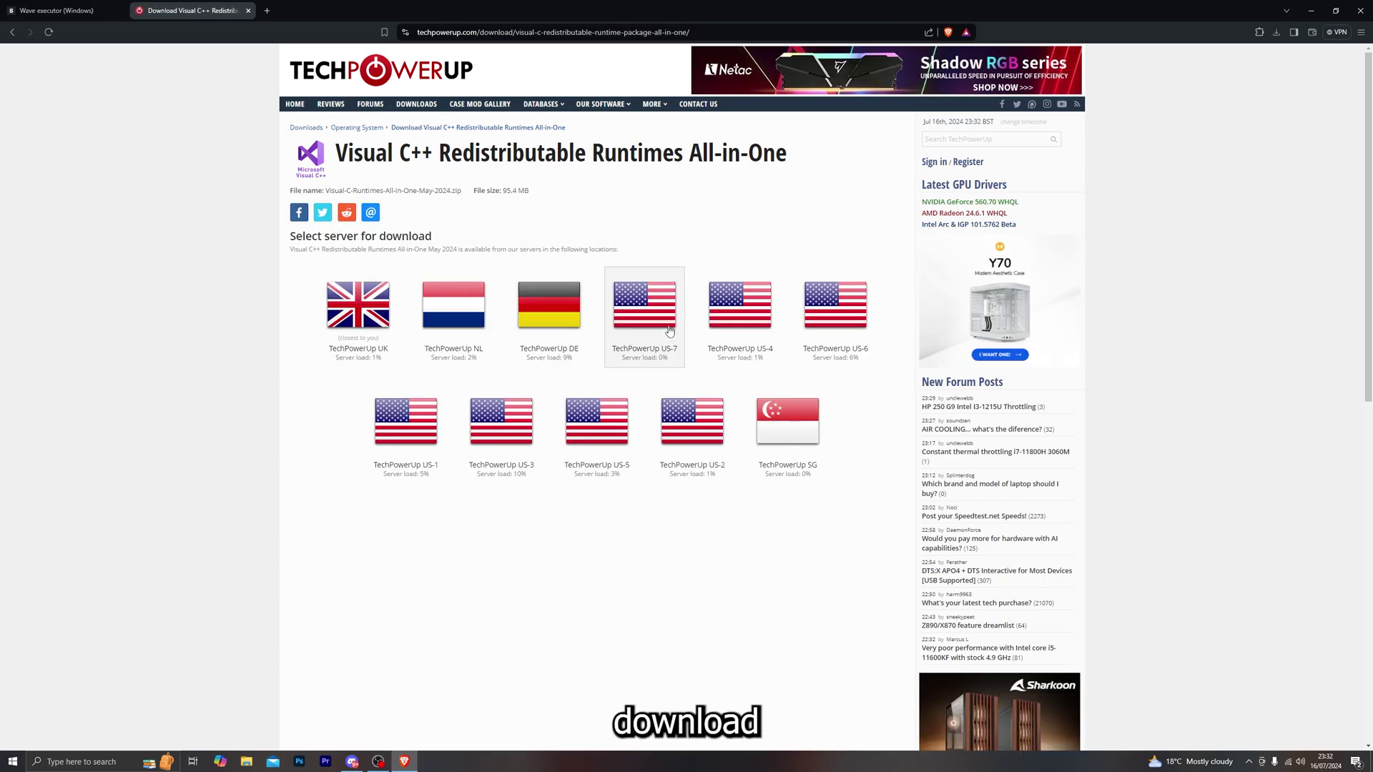
{"action": "left_click", "coordinate": [363, 319]}
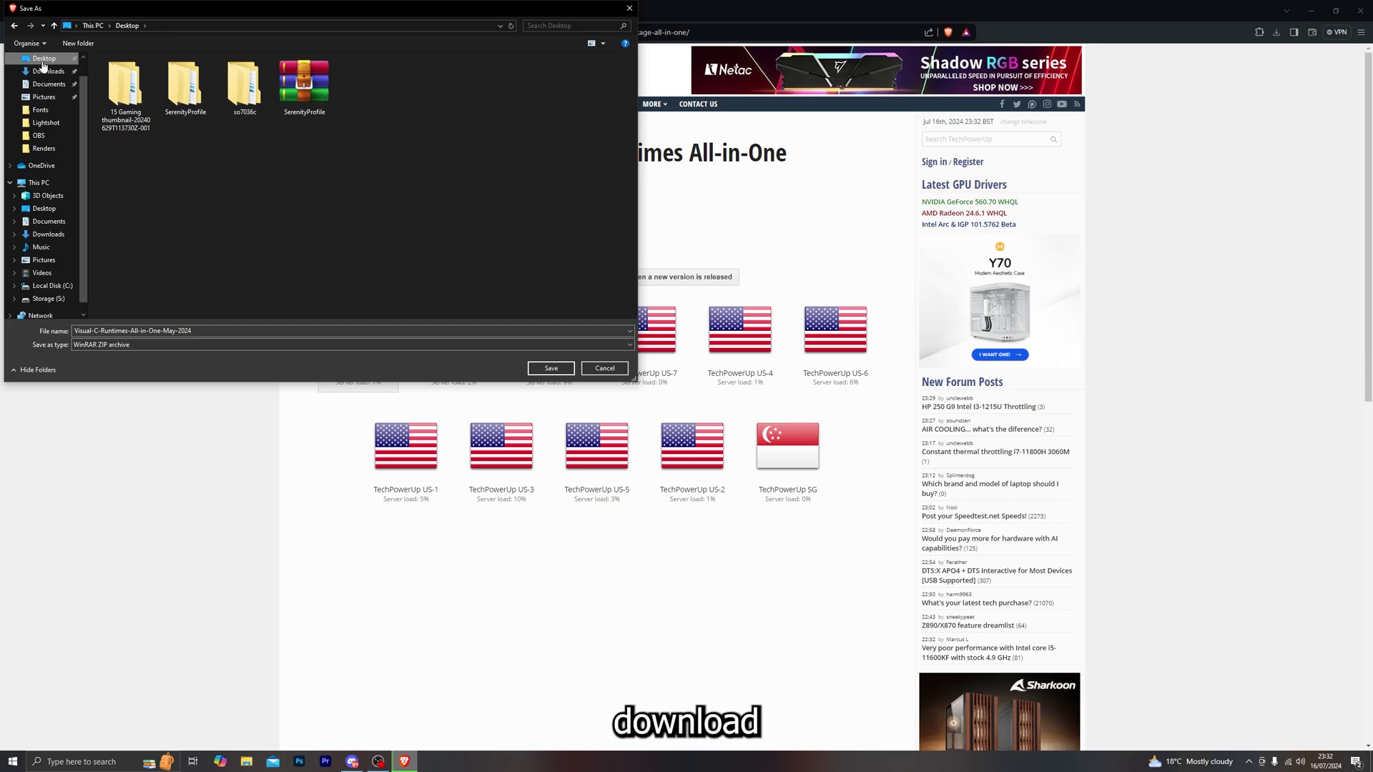
{"action": "left_click", "coordinate": [549, 368]}
Step: Switch back to Discord and open the Node.js prebuilt installer link in the bug-fixes message
{"action": "key", "text": "alt+Tab"}
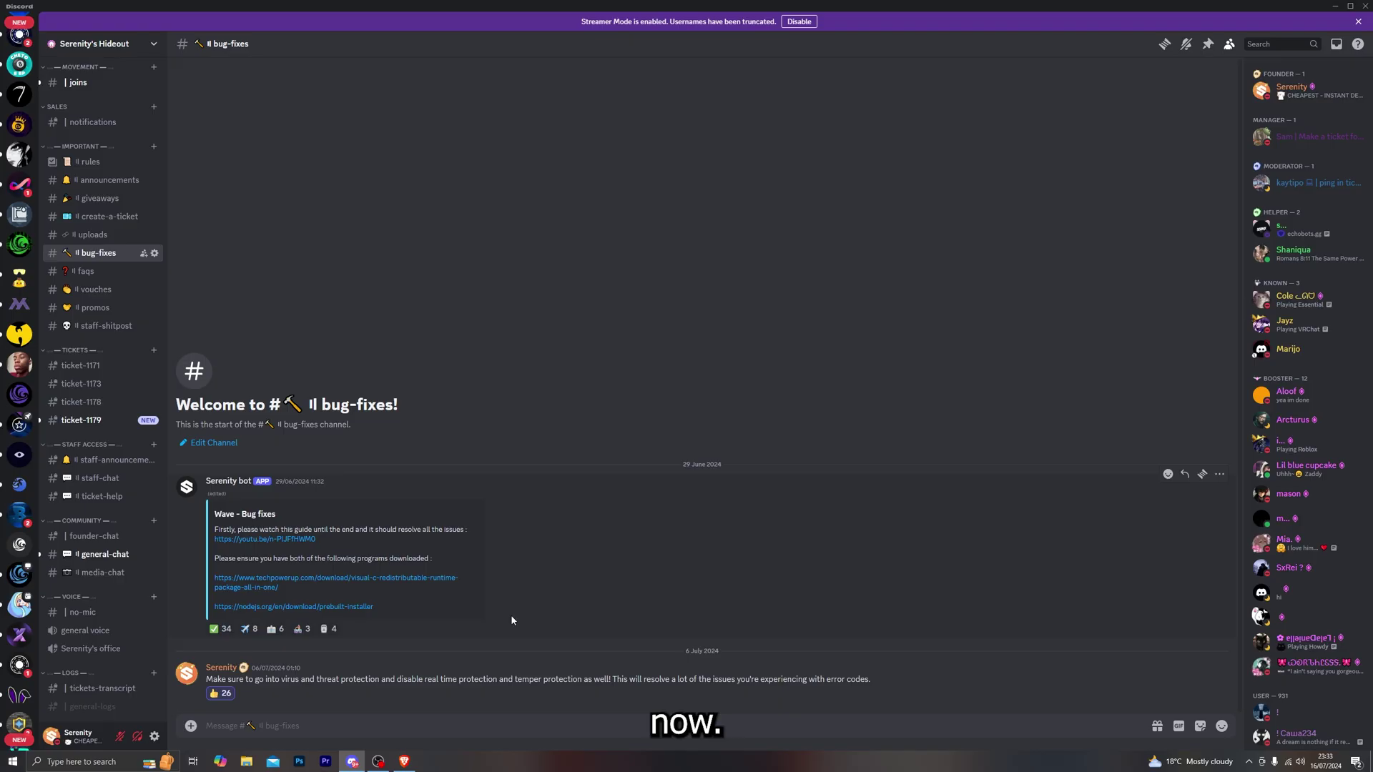
{"action": "left_click", "coordinate": [320, 607]}
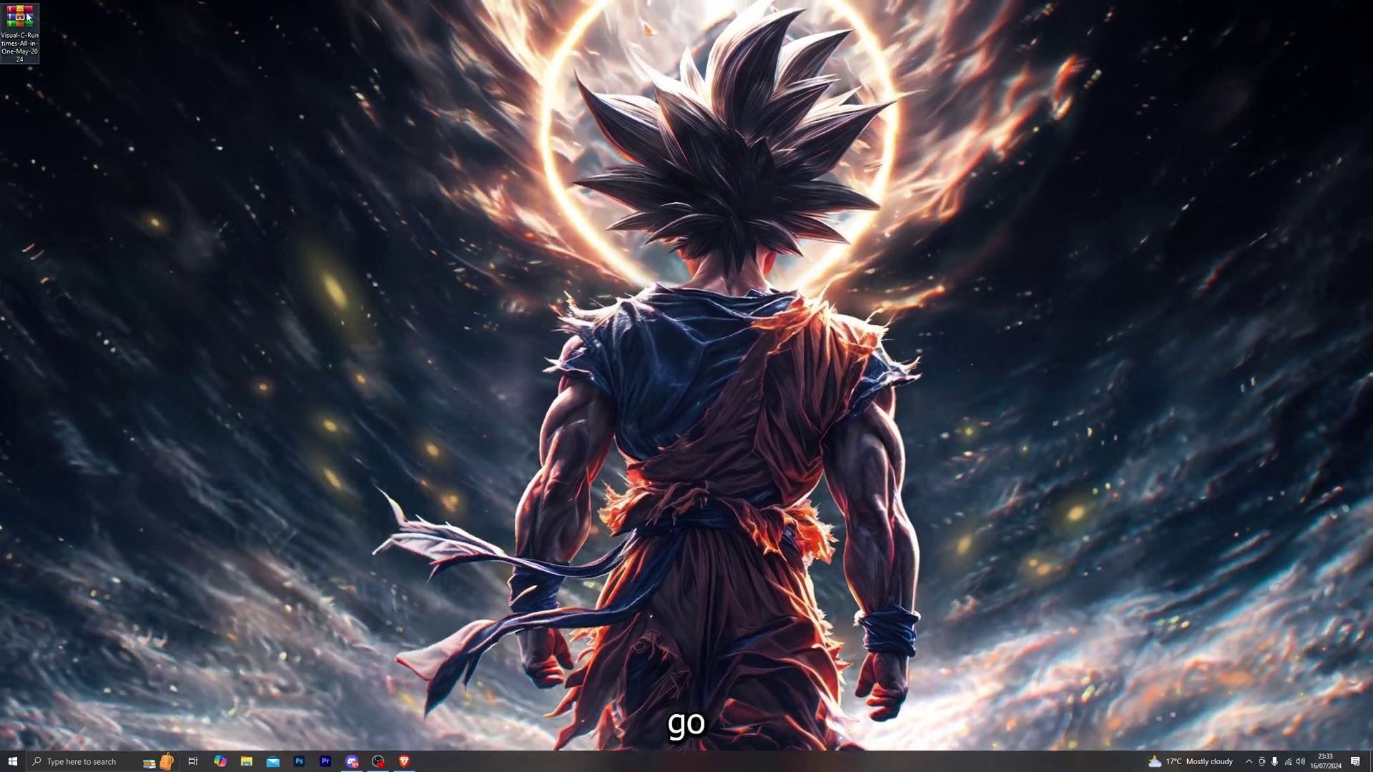
Step: Extract the Visual-C-Runtimes-All-in-One-May-2024 archive on the desktop to a folder of the same name and open that folder
{"action": "right_click", "coordinate": [21, 14]}
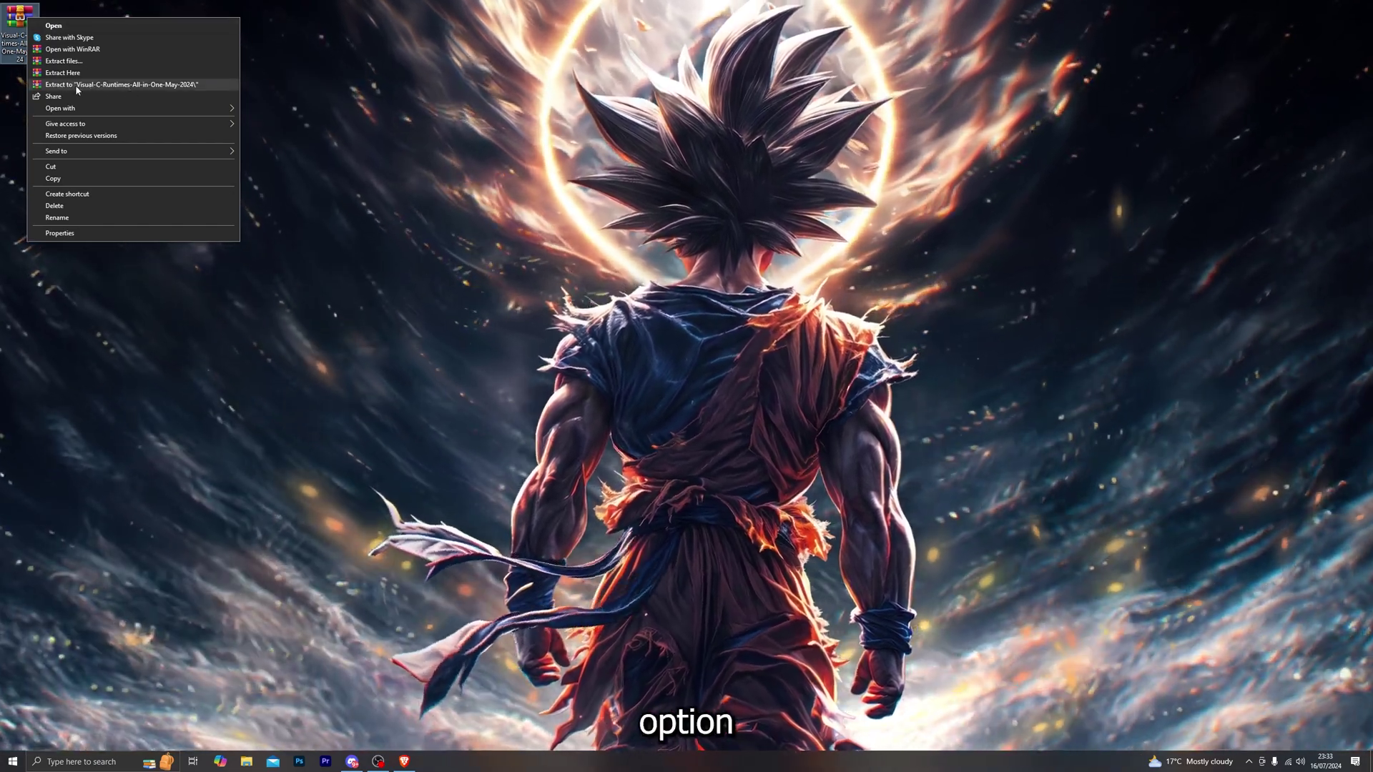
{"action": "left_click", "coordinate": [75, 84]}
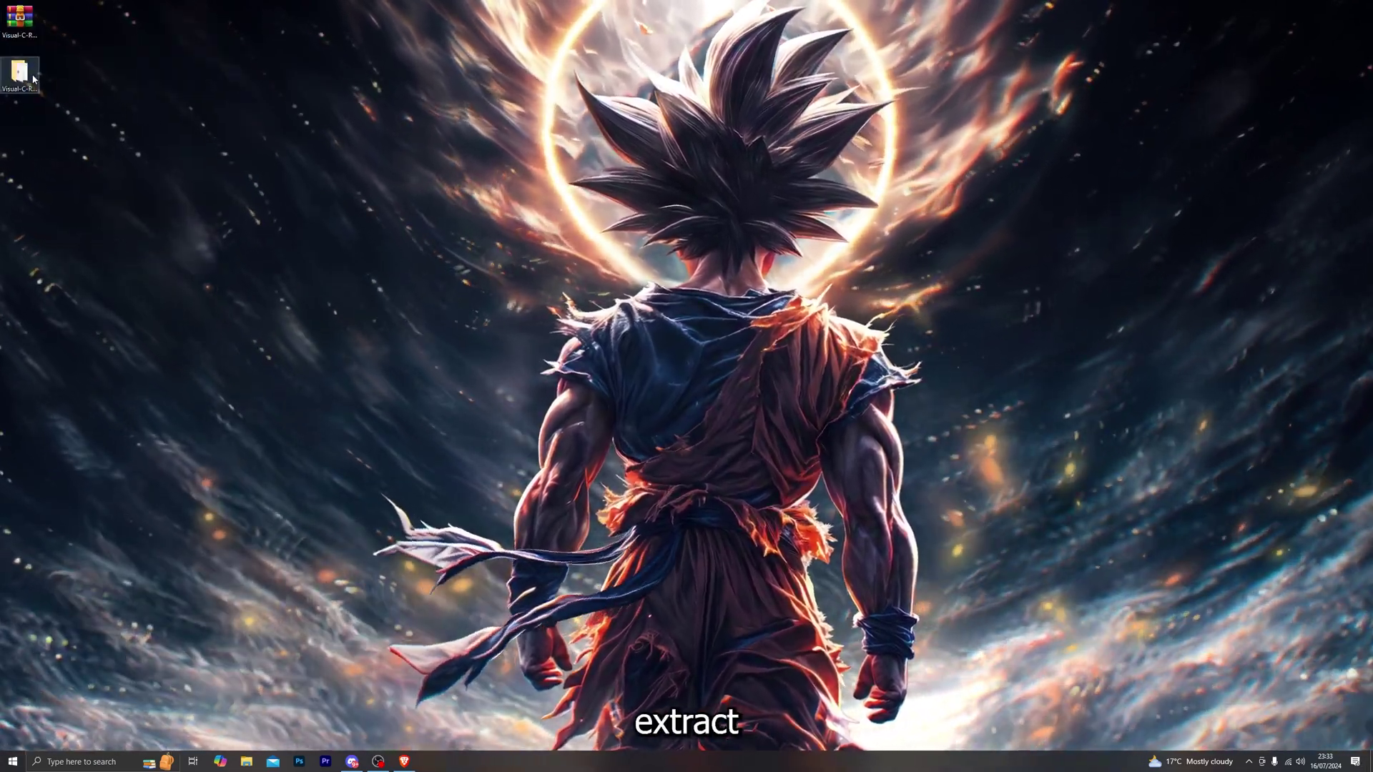
{"action": "double_click", "coordinate": [19, 71]}
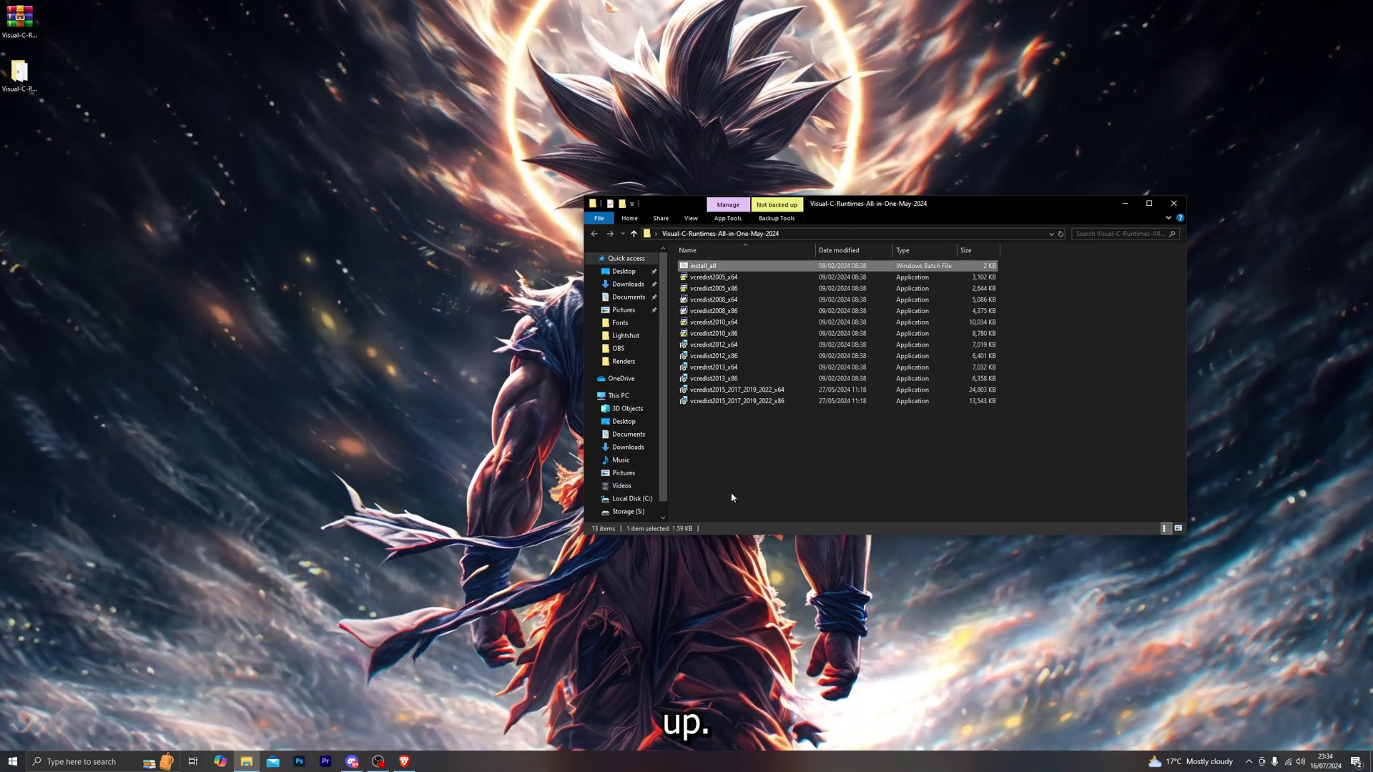
Step: Run the install_all batch file from the extracted folder and cancel the Visual C++ 2005 Redistributable setup
{"action": "left_click_drag", "start_coordinate": [732, 493], "coordinate": [737, 271]}
{"action": "left_click", "coordinate": [720, 443]}
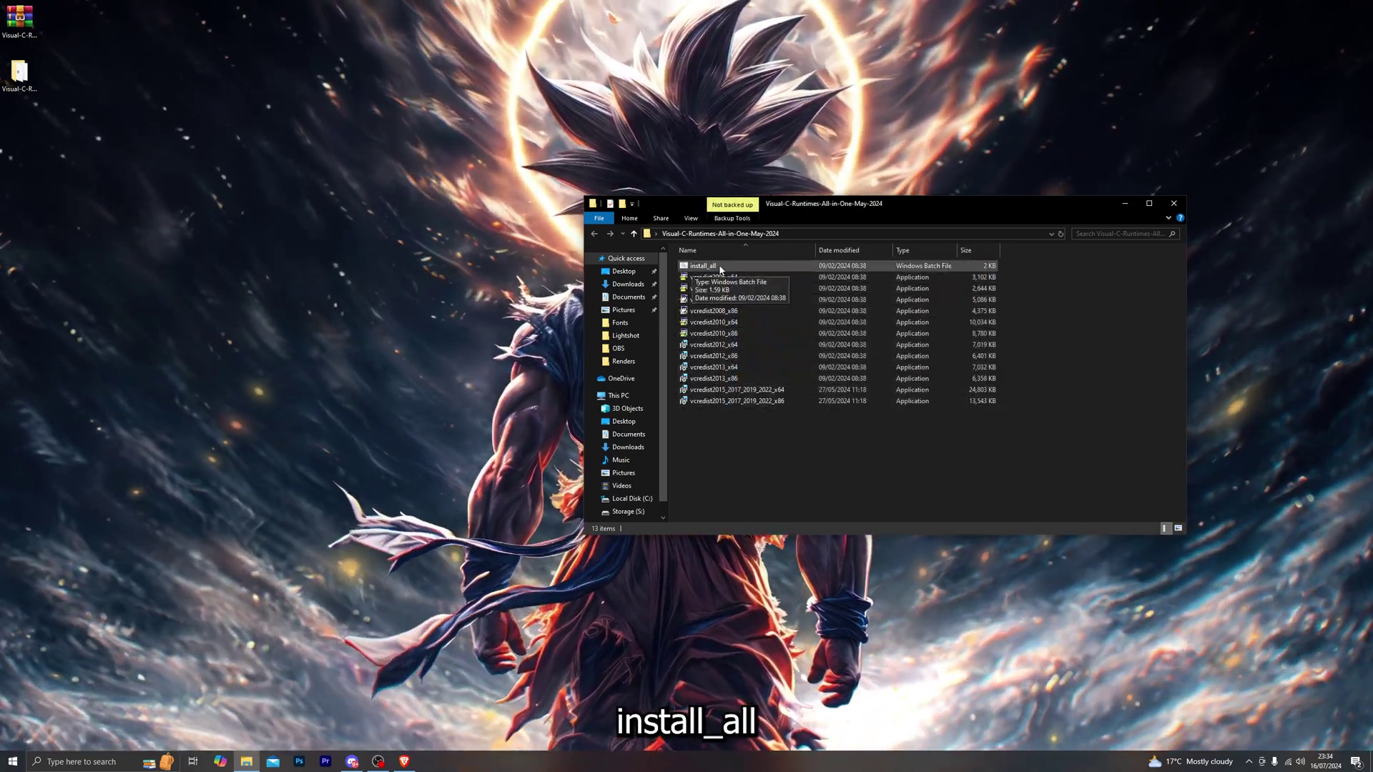
{"action": "double_click", "coordinate": [718, 267]}
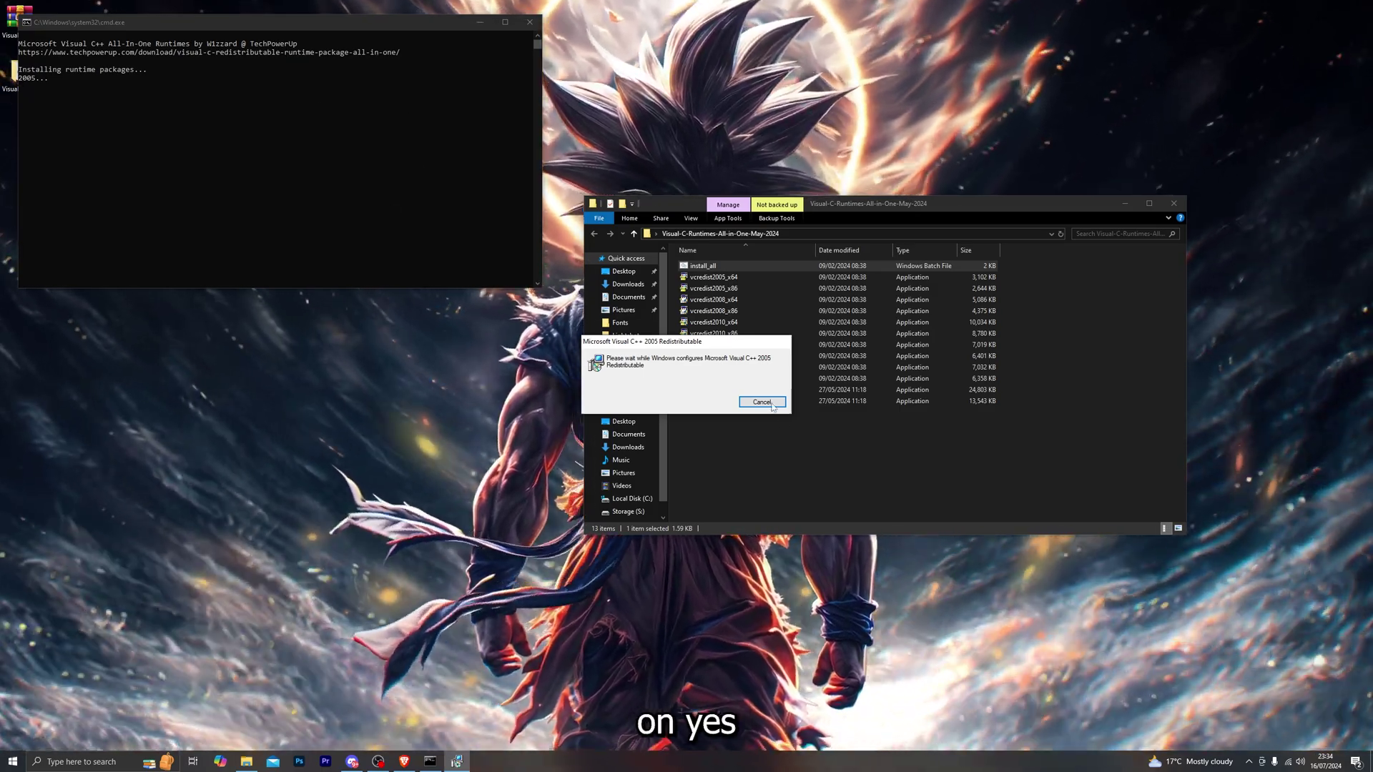
{"action": "left_click", "coordinate": [761, 403]}
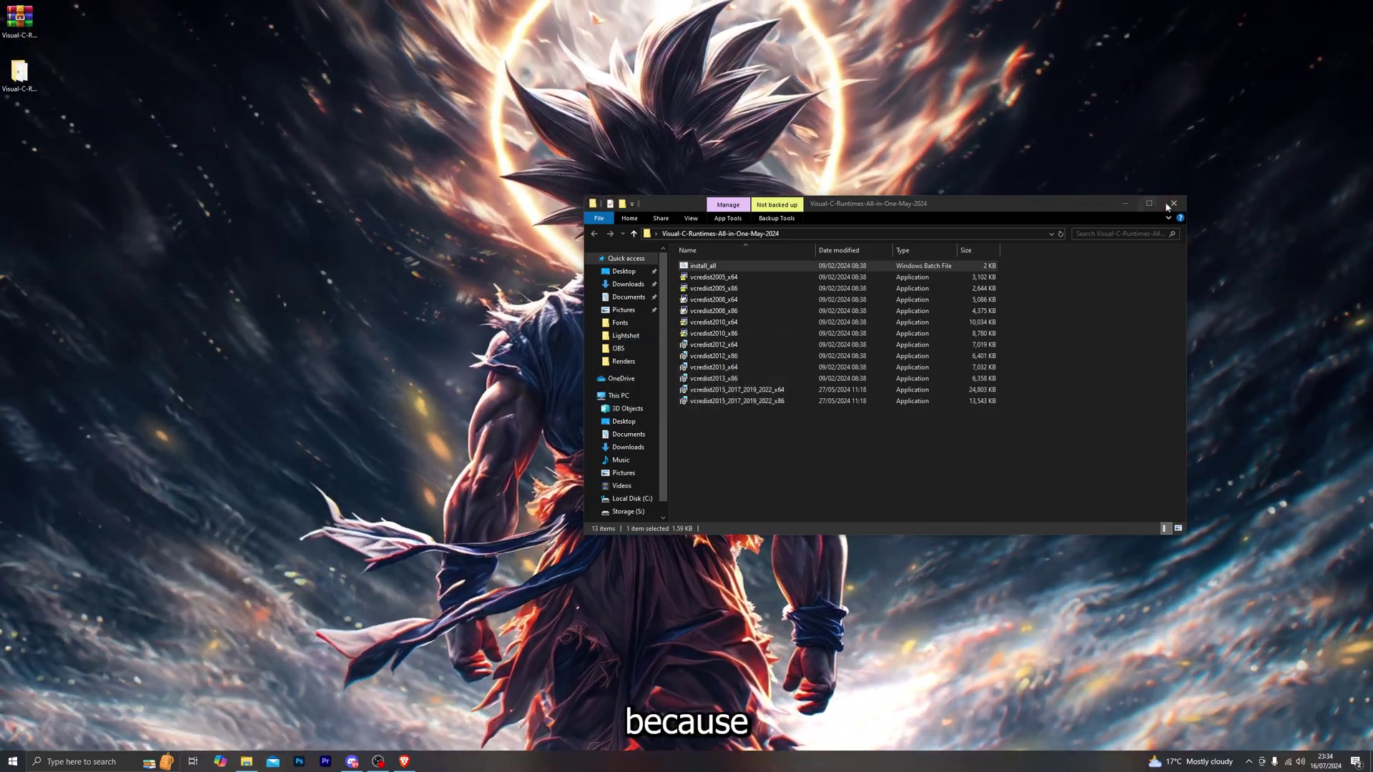
Step: Close the runtimes folder and download the Wave installer from getwave.gg, saving it to the desktop as WaveInstaller (1)
{"action": "left_click", "coordinate": [1169, 206]}
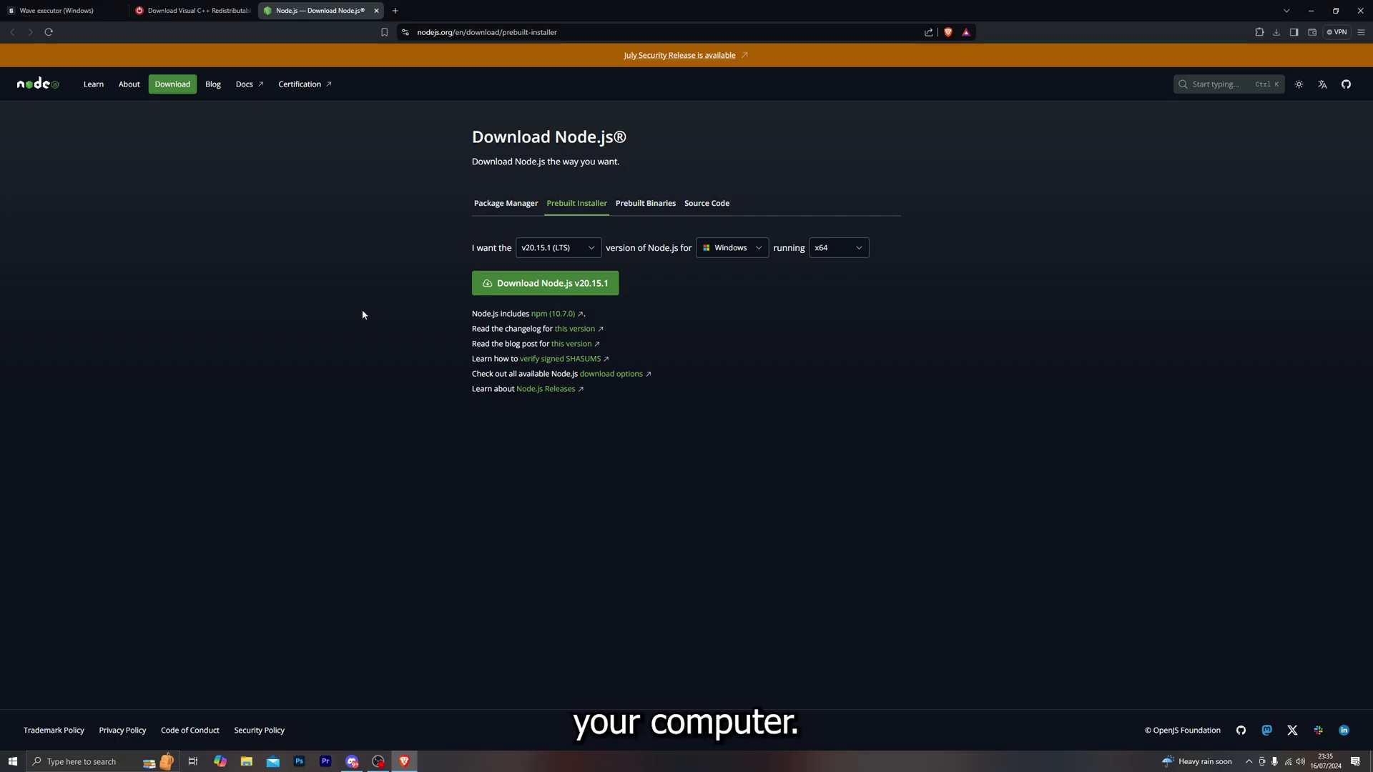
{"action": "left_click", "coordinate": [394, 10]}
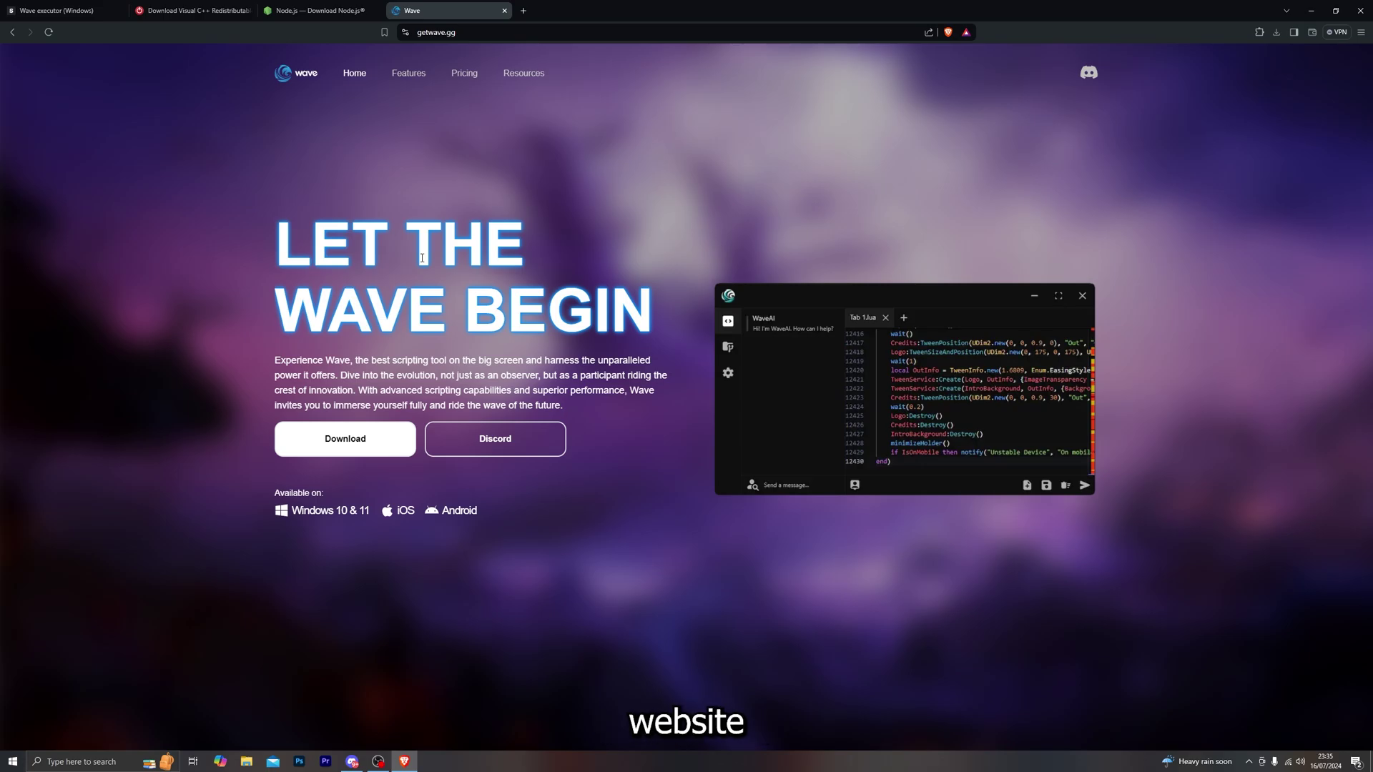
{"action": "left_click", "coordinate": [346, 441]}
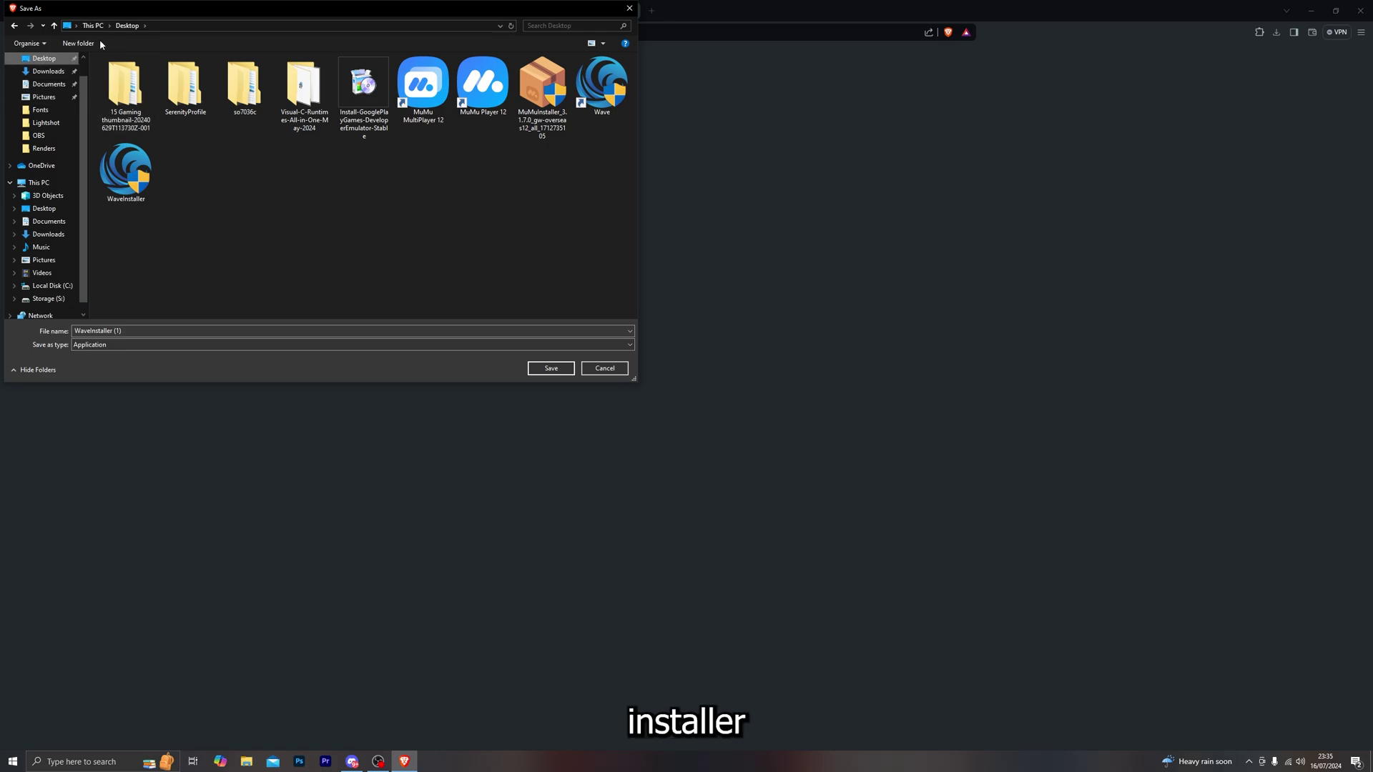
{"action": "left_click", "coordinate": [551, 368]}
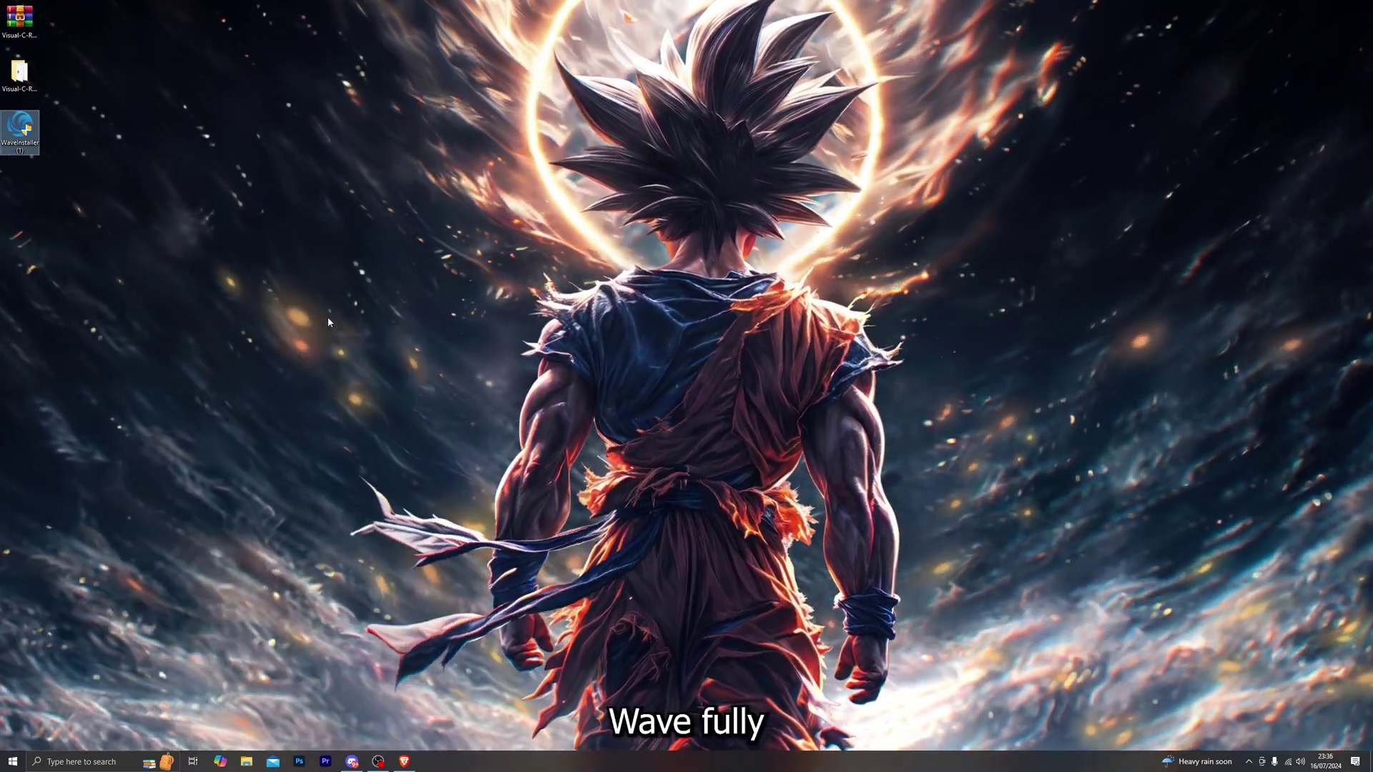
Step: Launch Wave and start the Create a Cart Ride! experience from the Roblox search results, moving the Wave window clear of the launcher
{"action": "key", "text": "super"}
{"action": "type", "text": "wave"}
{"action": "key", "text": "Return"}
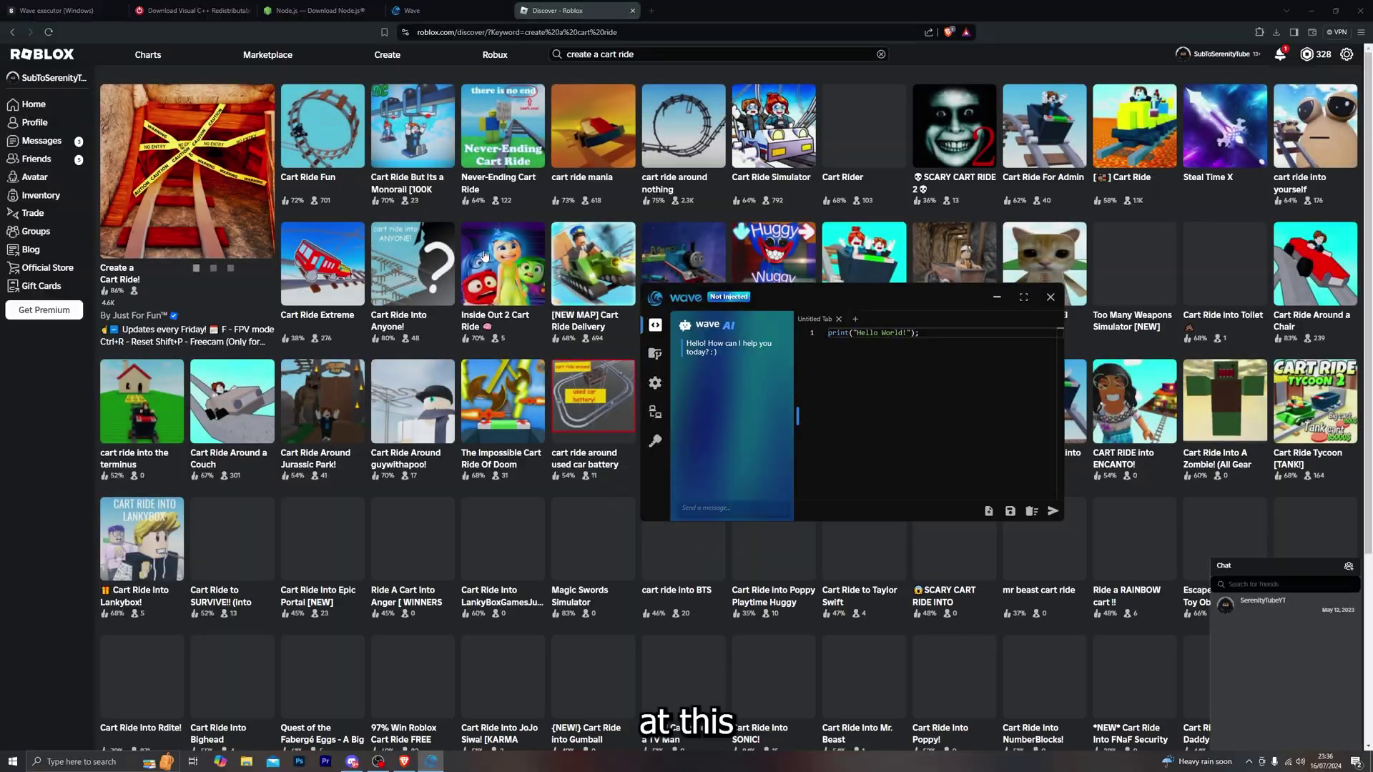
{"action": "left_click", "coordinate": [265, 282]}
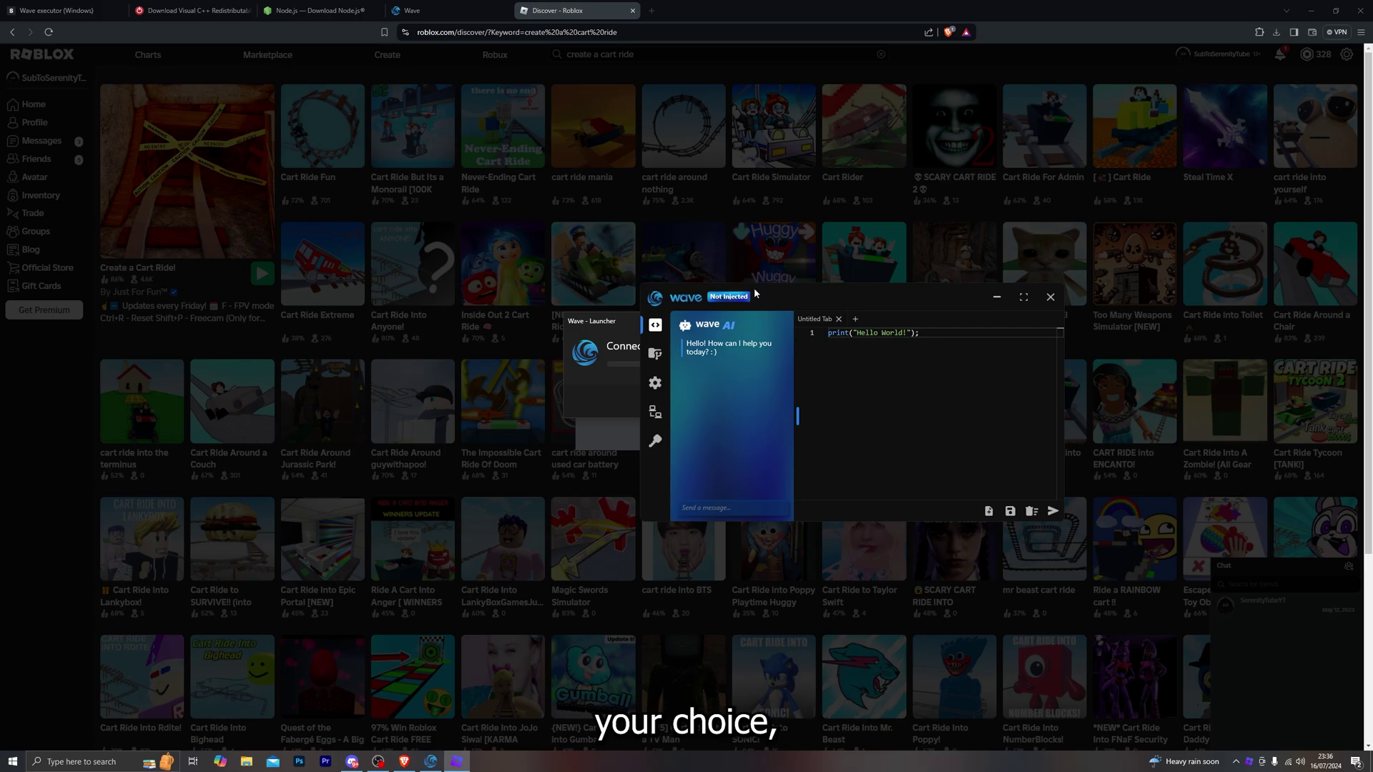
{"action": "left_click_drag", "start_coordinate": [755, 294], "coordinate": [939, 296]}
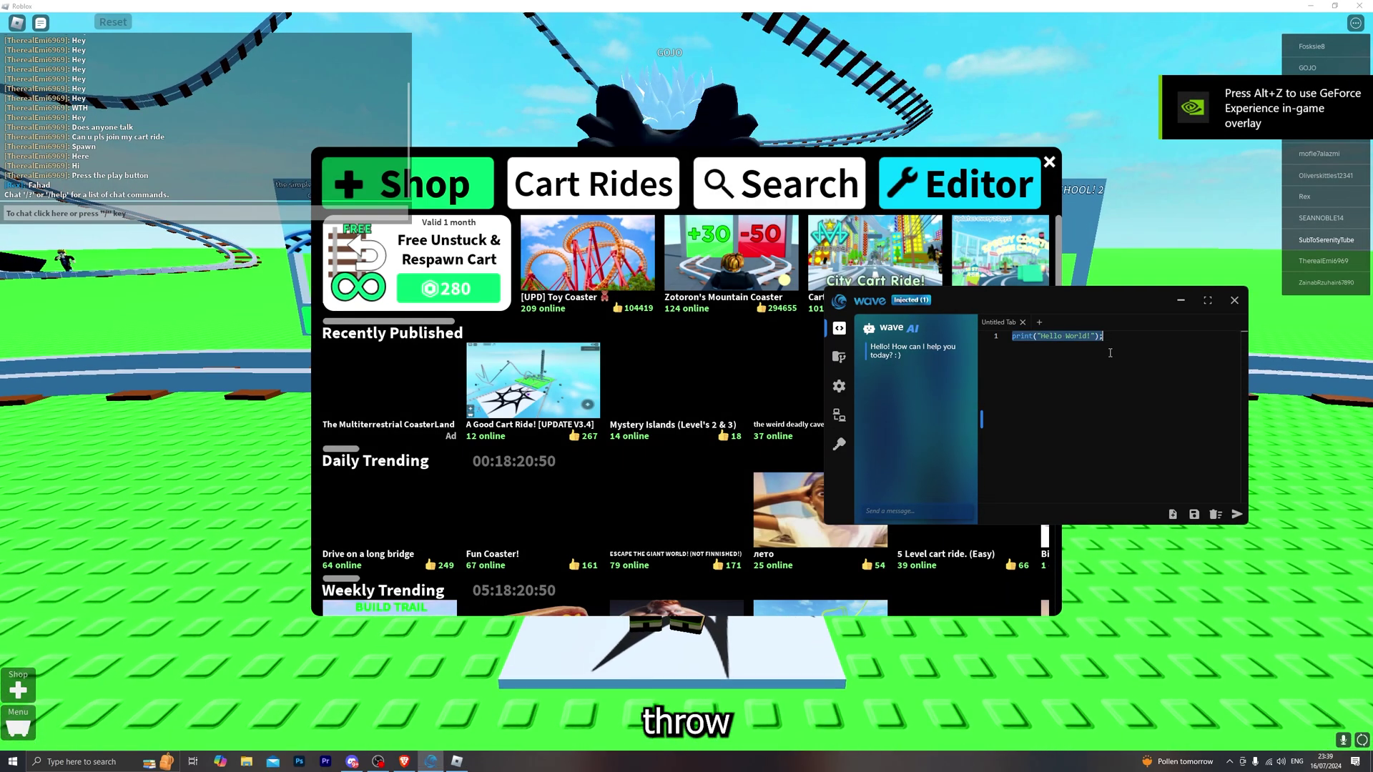
{"action": "key", "text": "ctrl+a"}
{"action": "type", "text": "loadstring(game:HttpGet(\"https://raw.githubusercontent.com/EdgeIV/infiniteyield/master/source\"))()"}
{"action": "left_click", "coordinate": [1049, 162]}
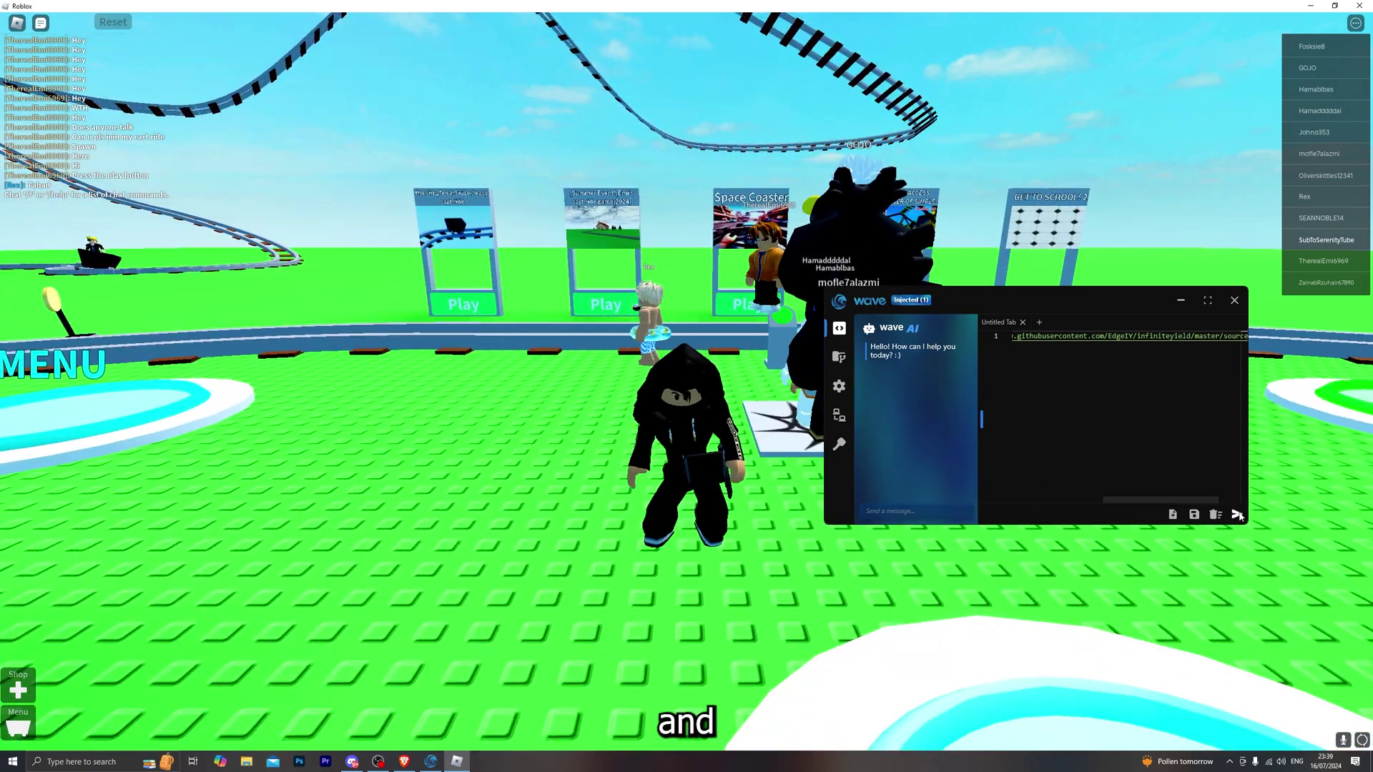
{"action": "left_click", "coordinate": [1238, 515]}
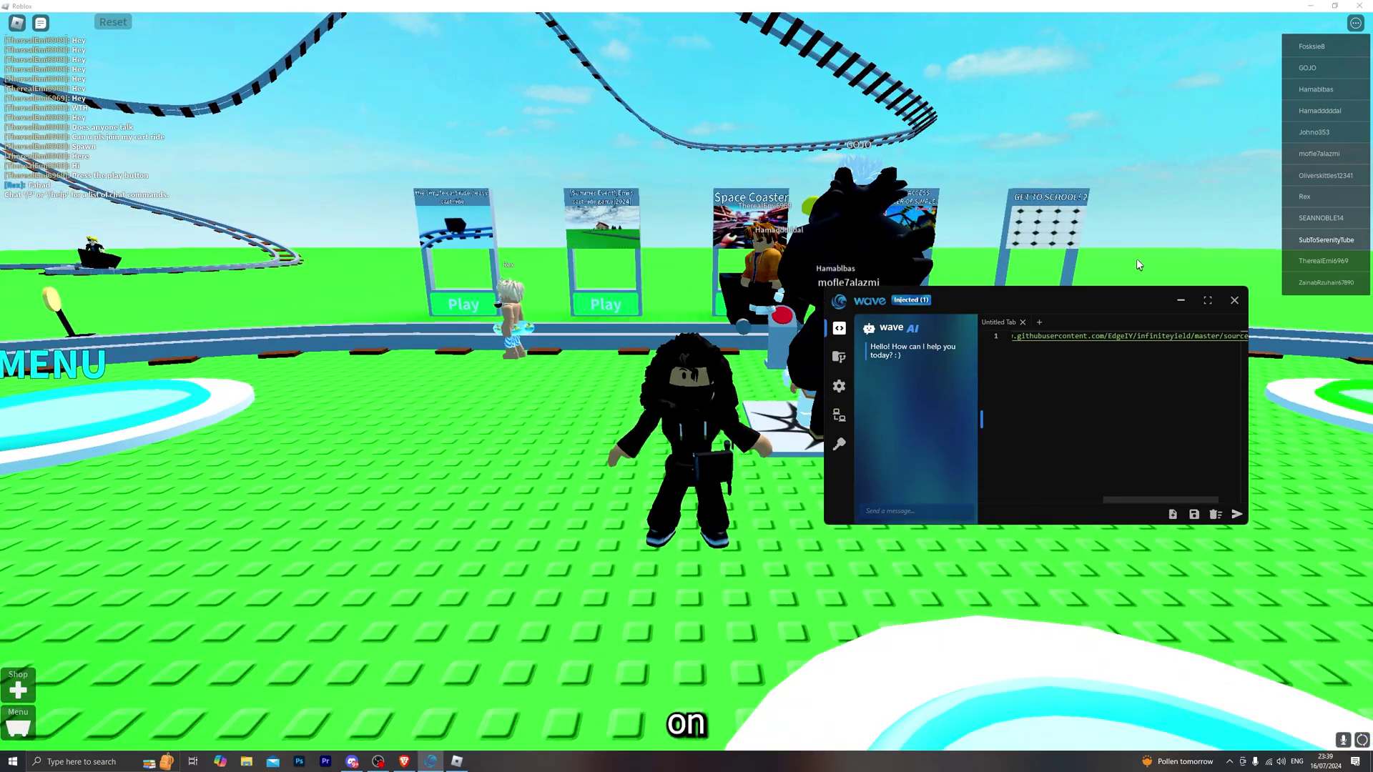
{"action": "left_click_drag", "start_coordinate": [1083, 306], "coordinate": [1035, 287]}
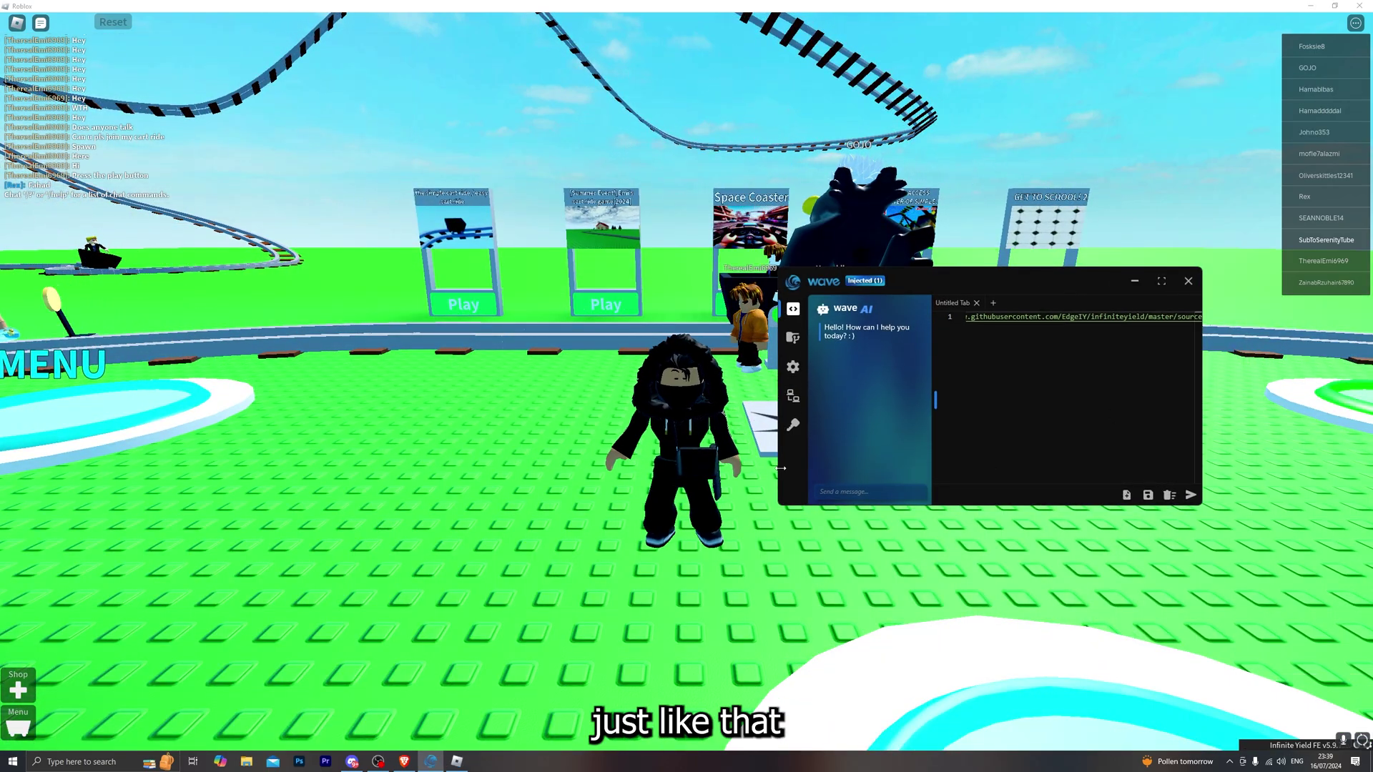